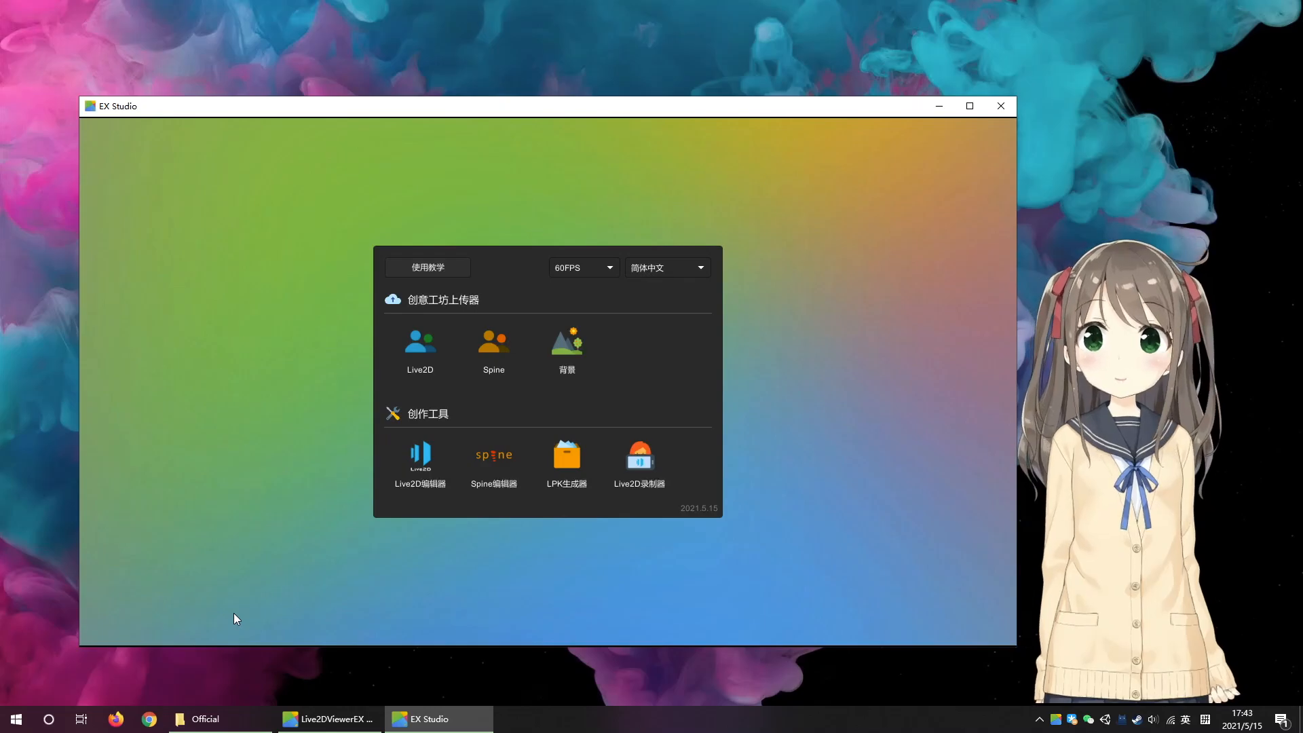
Step: Open the Live2D editor and load the config file 桃瀬ひより_free.model3.json from the hiyori_free folder
click(421, 459)
click(568, 360)
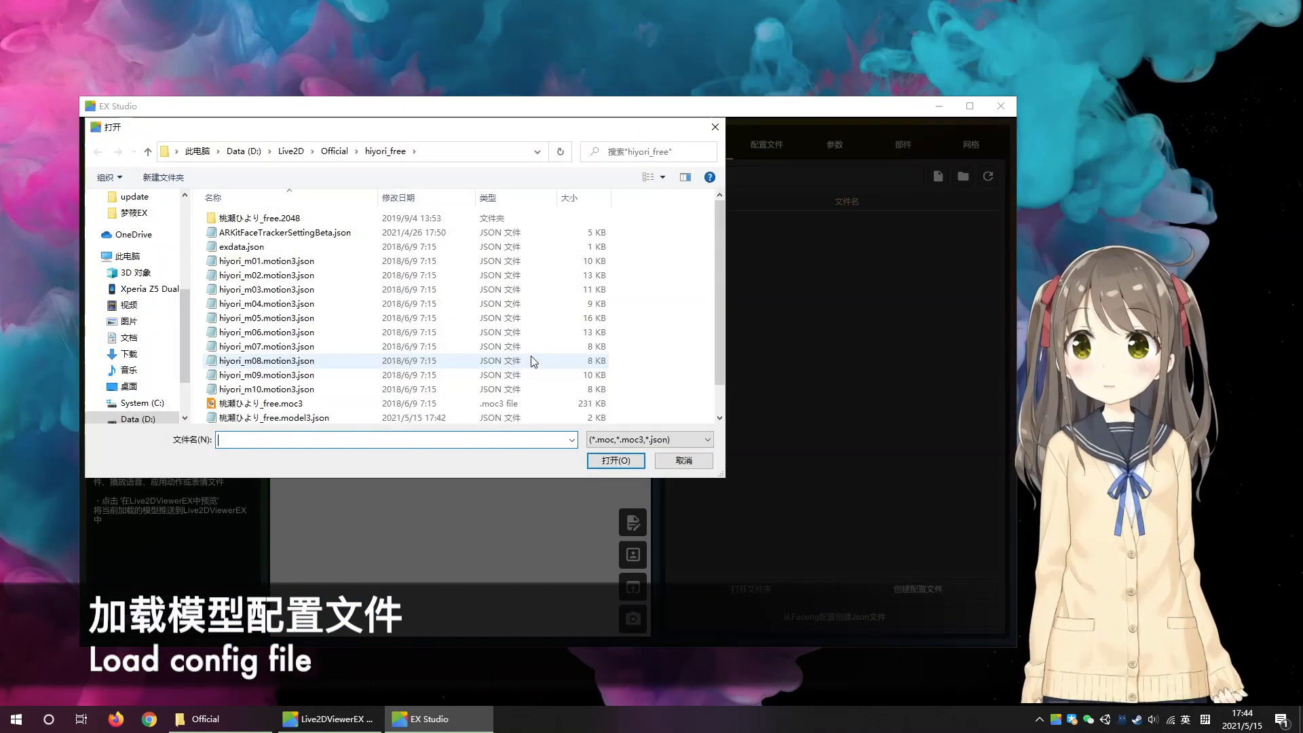
scroll(389, 404, down, 1)
double_click(371, 390)
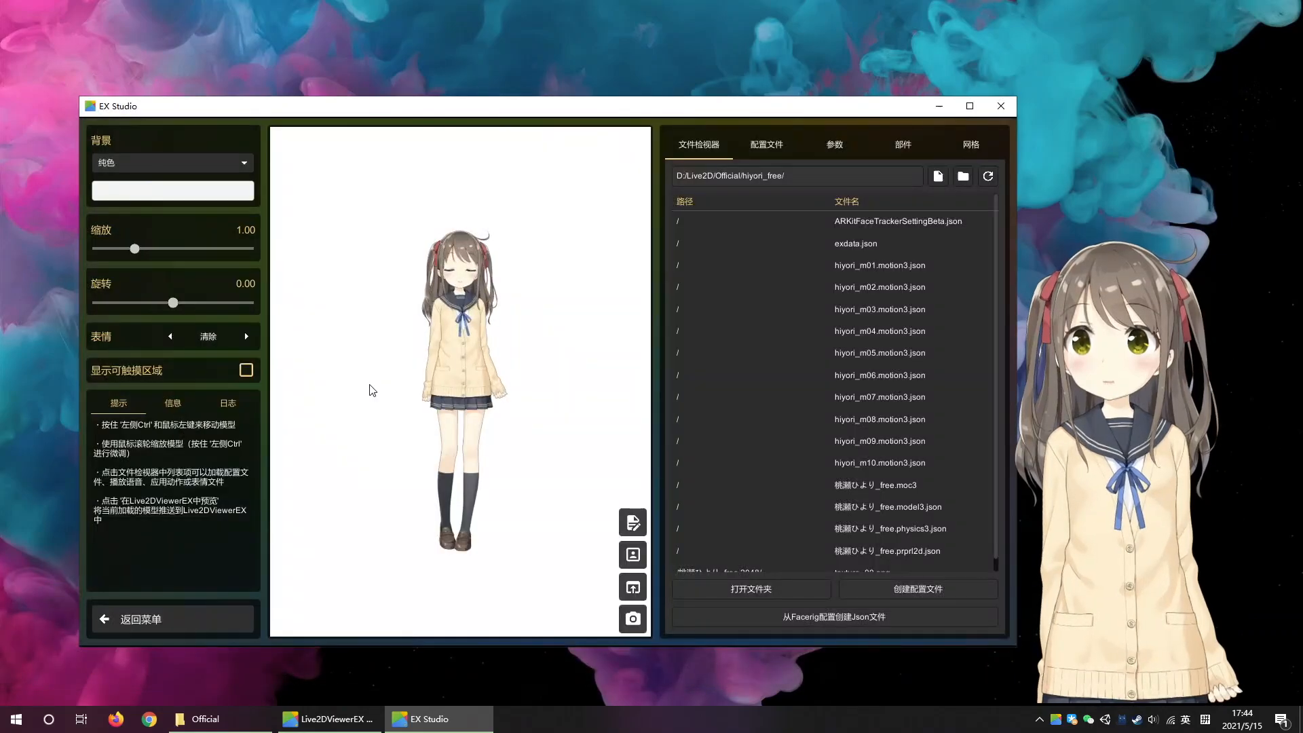
Step: Turn on free selection for the meshes, pick the model's left pupil and test the opacity of ArtMesh8
scroll(498, 360, up, 14)
drag(522, 429, 529, 605)
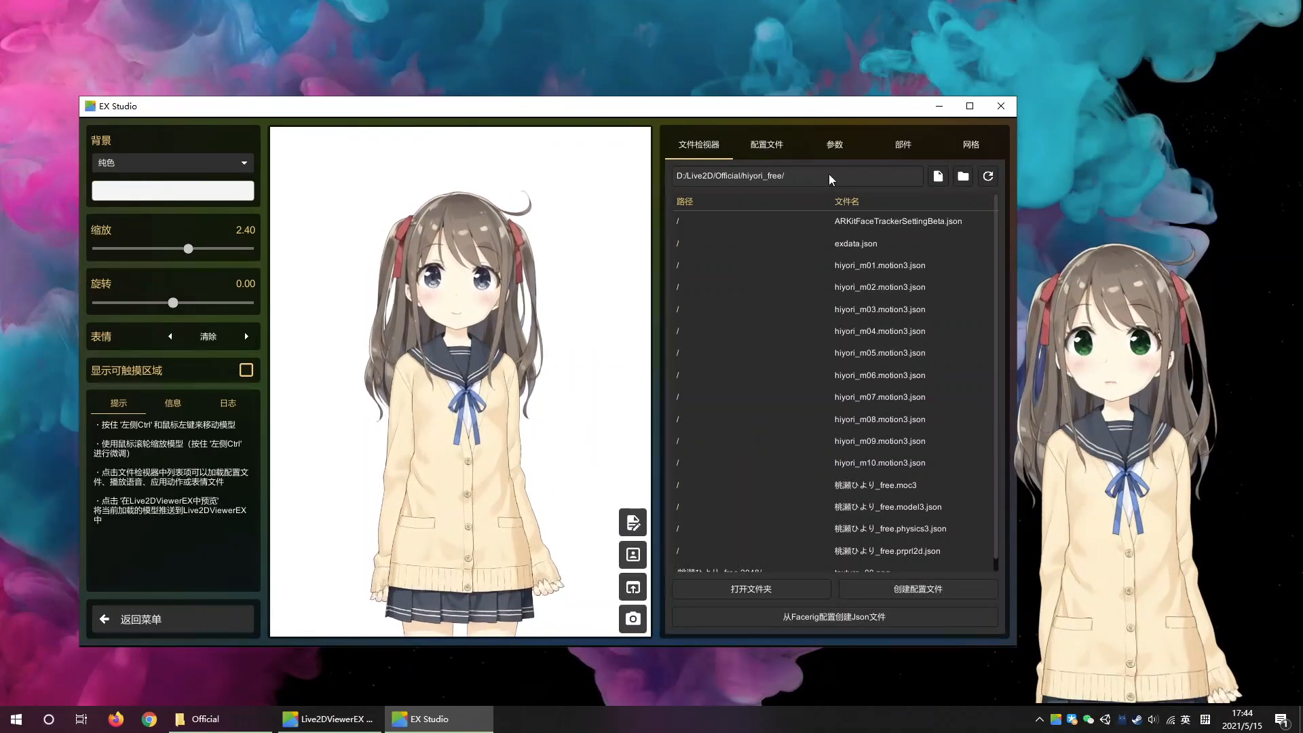
click(958, 147)
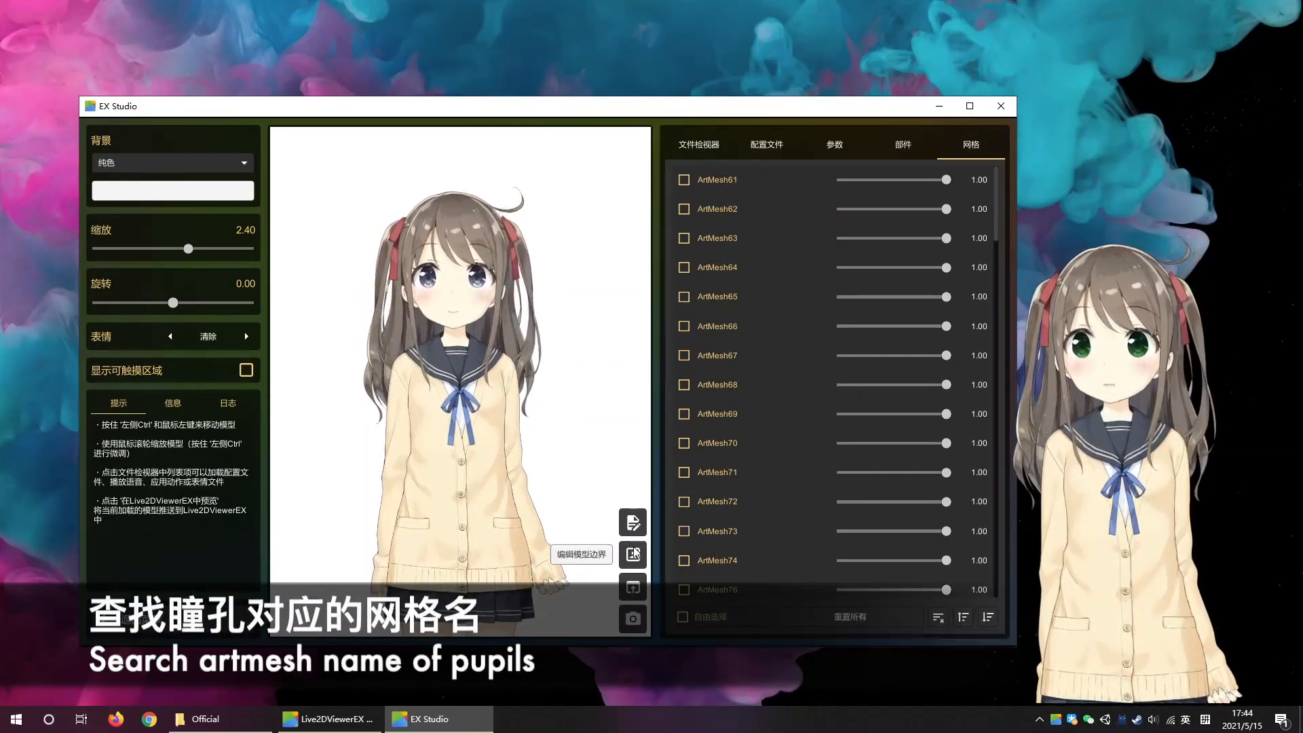
click(706, 617)
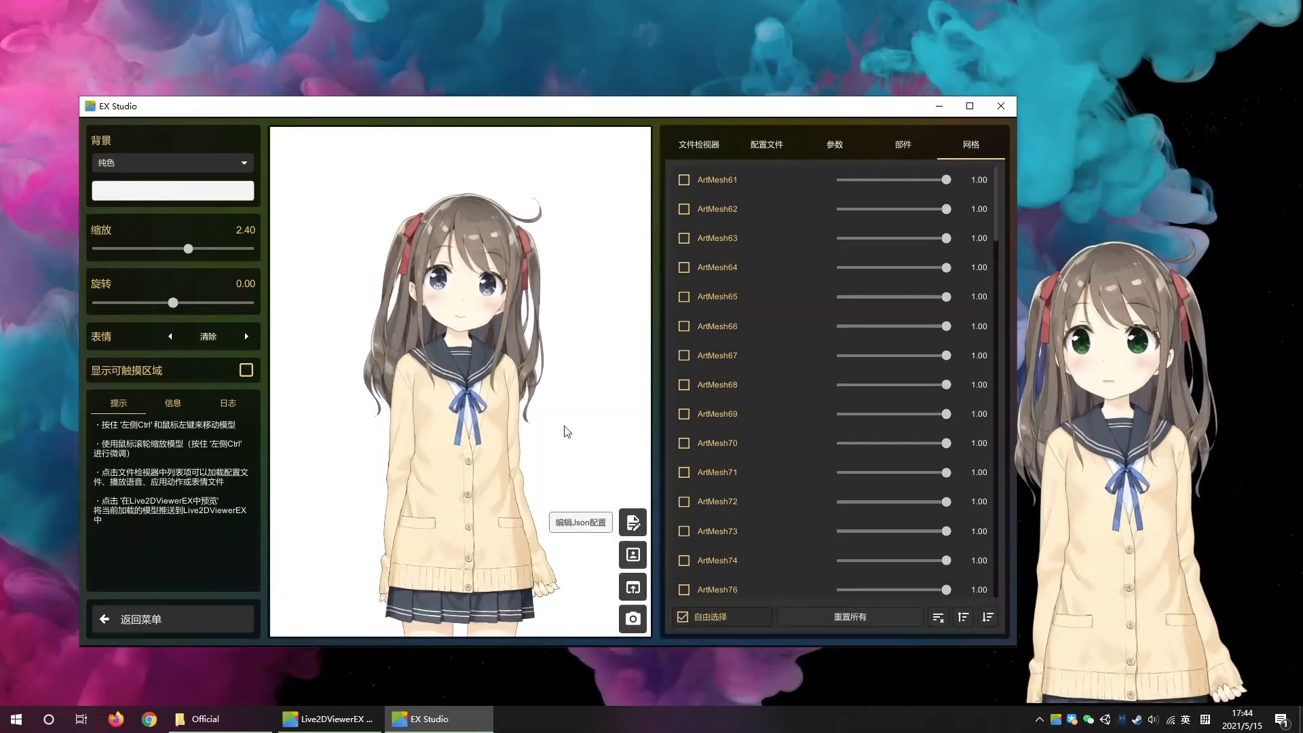
click(504, 300)
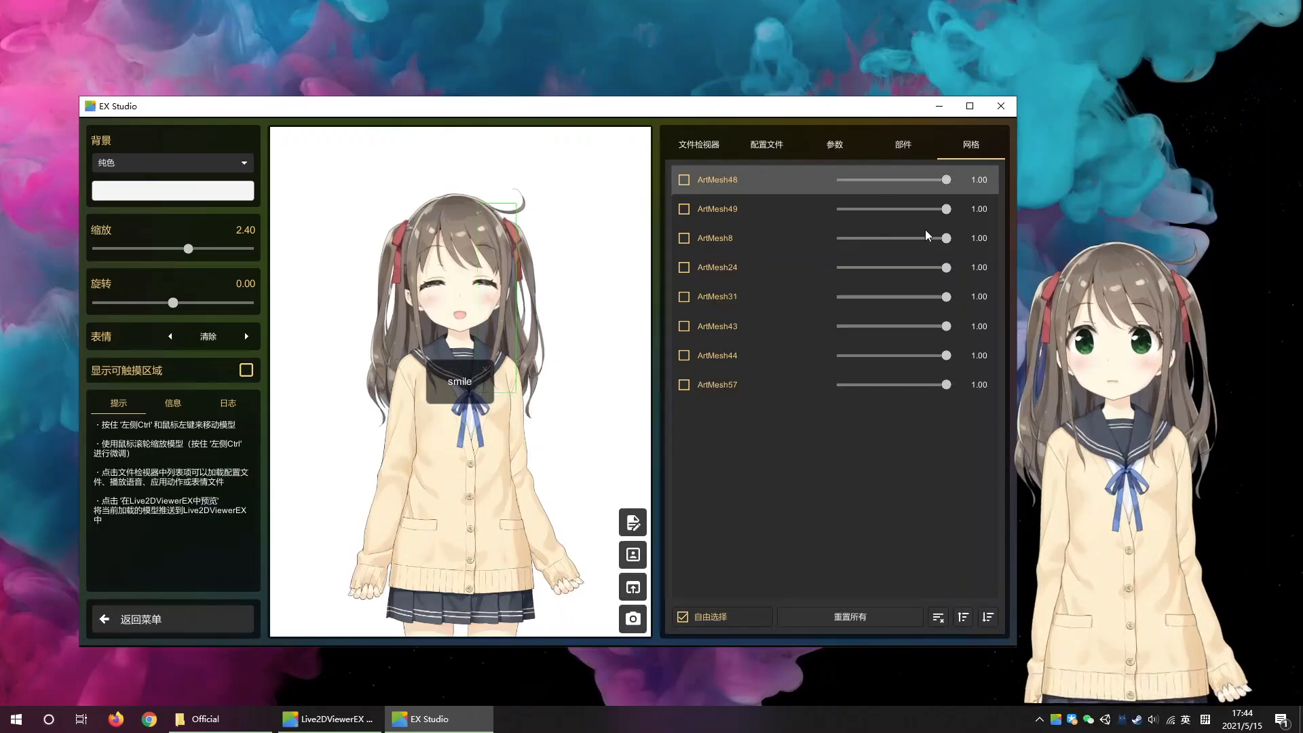
mouse_move(946, 239)
mouse_down()
mouse_move(840, 239)
mouse_move(950, 235)
mouse_up()
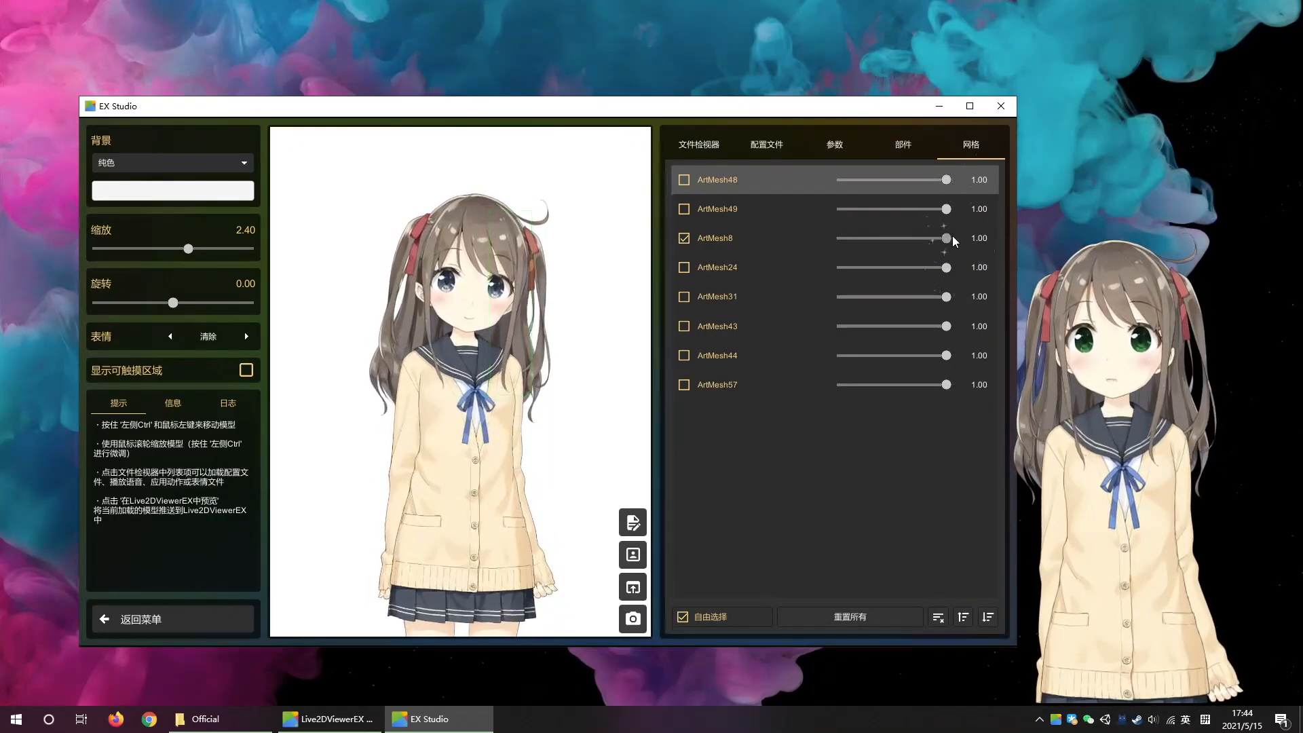
click(685, 237)
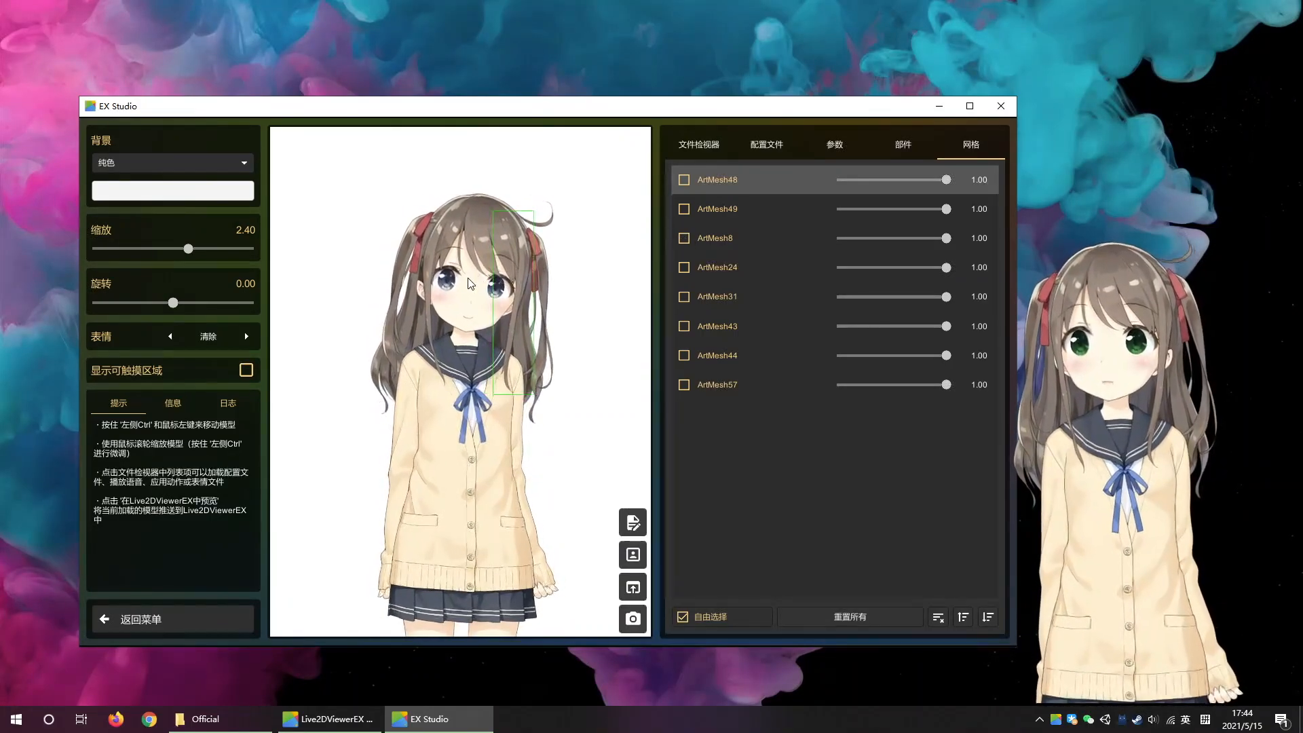
Step: Pick the model's right pupil, test the opacity of ArtMesh10 and turn free selection off
click(431, 277)
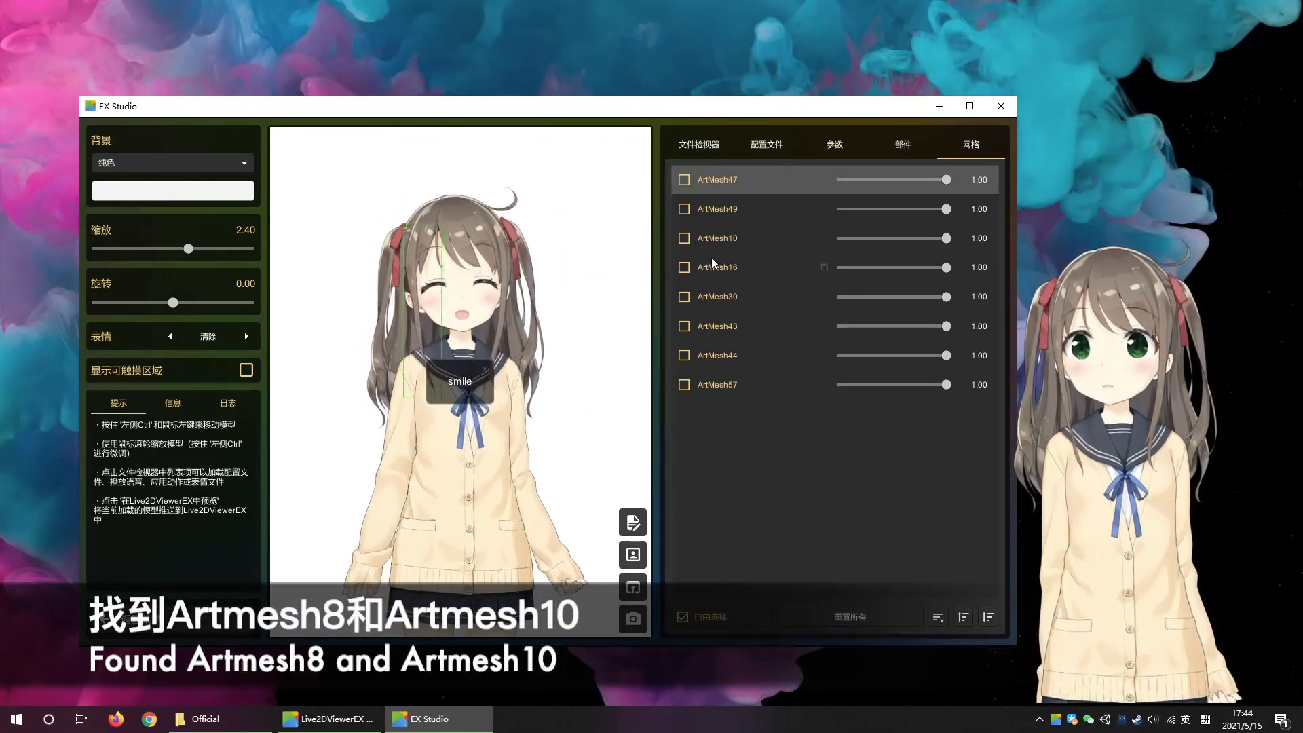
mouse_move(946, 239)
mouse_down()
mouse_move(828, 241)
mouse_move(958, 244)
mouse_up()
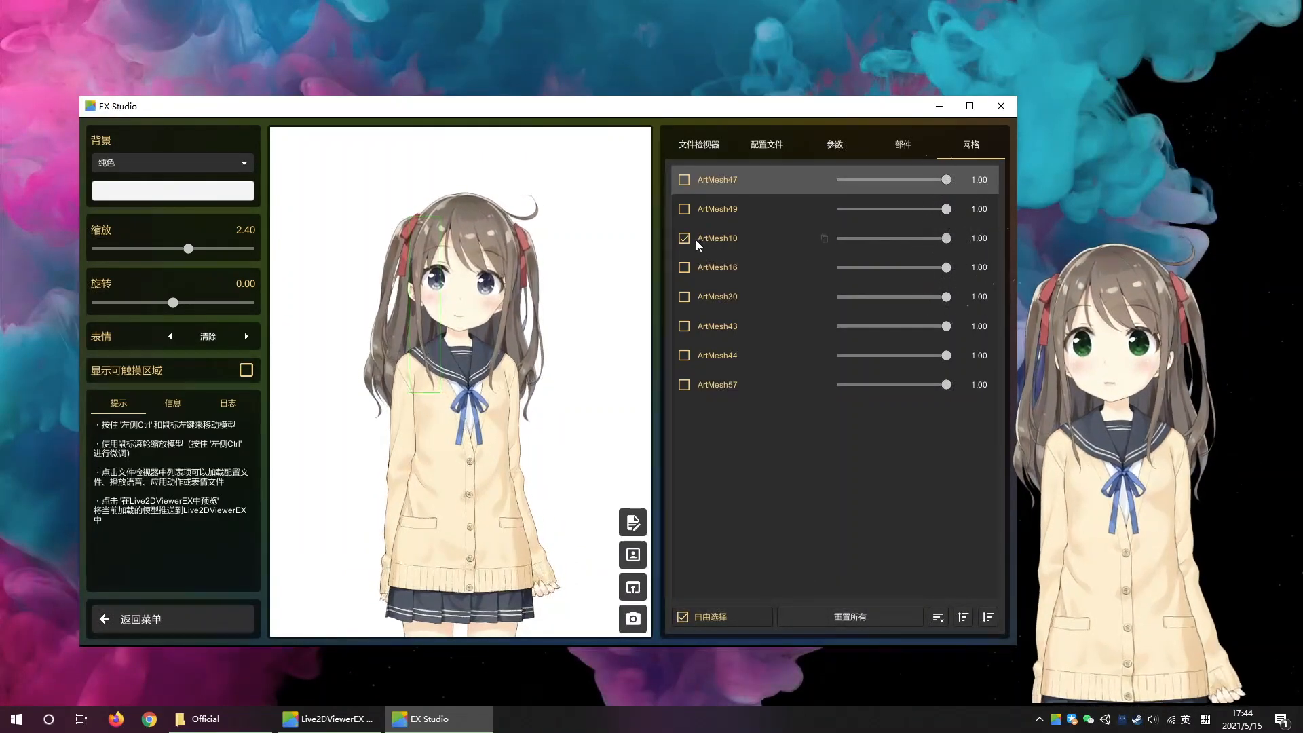
click(686, 616)
Step: Open the model's JSON configuration and add a motion group named eye_color
click(633, 522)
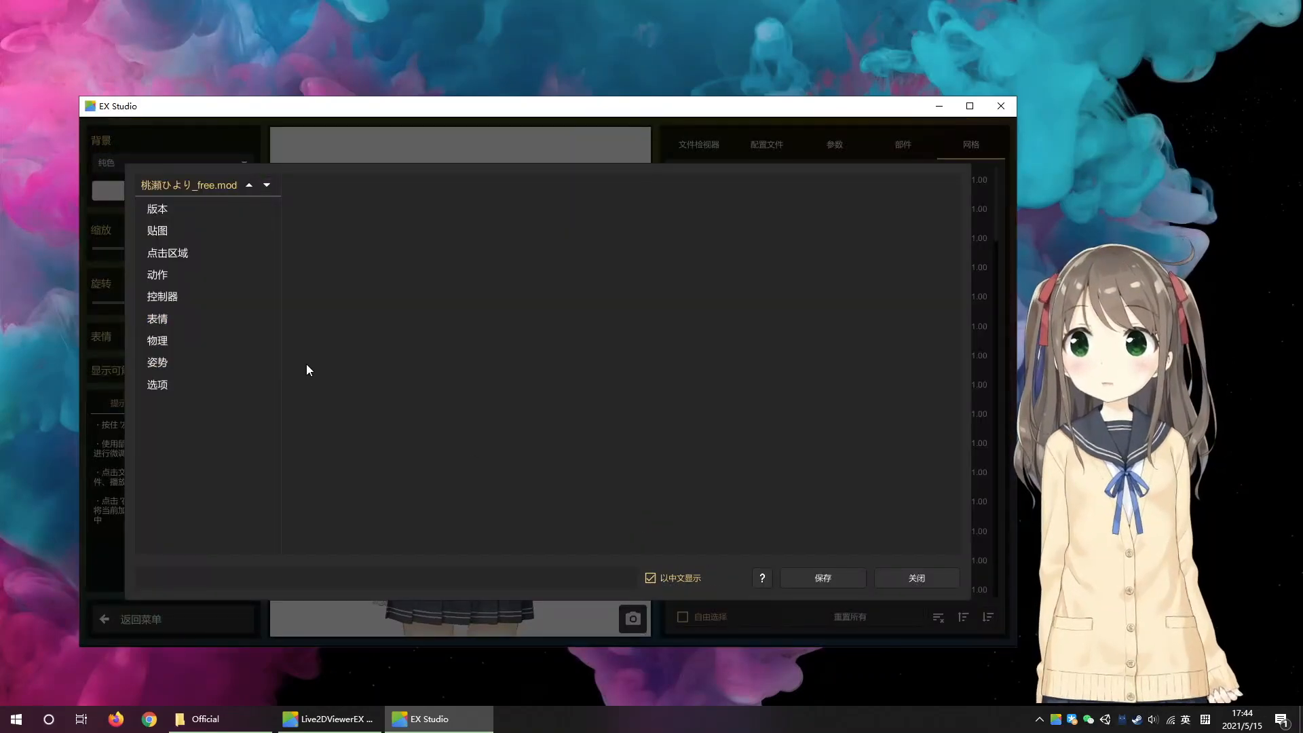
click(222, 276)
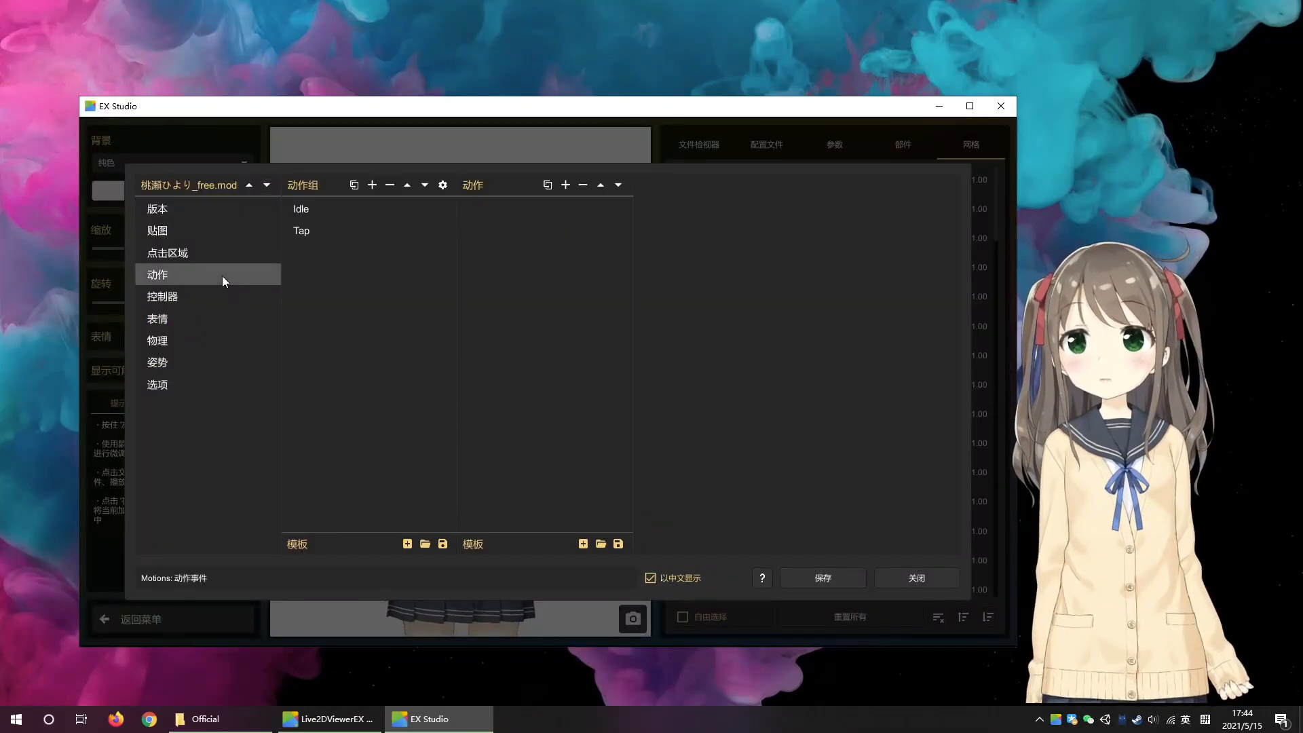
click(372, 186)
text(eyey)
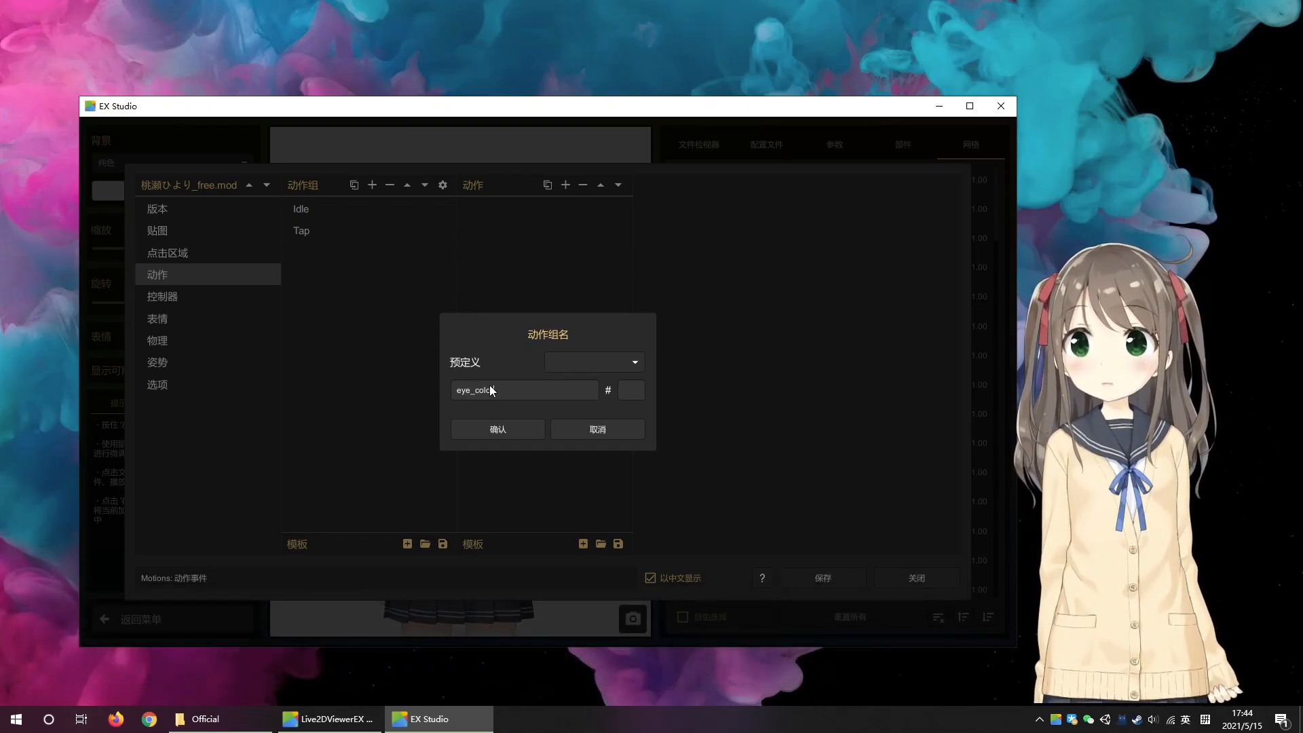
click(498, 430)
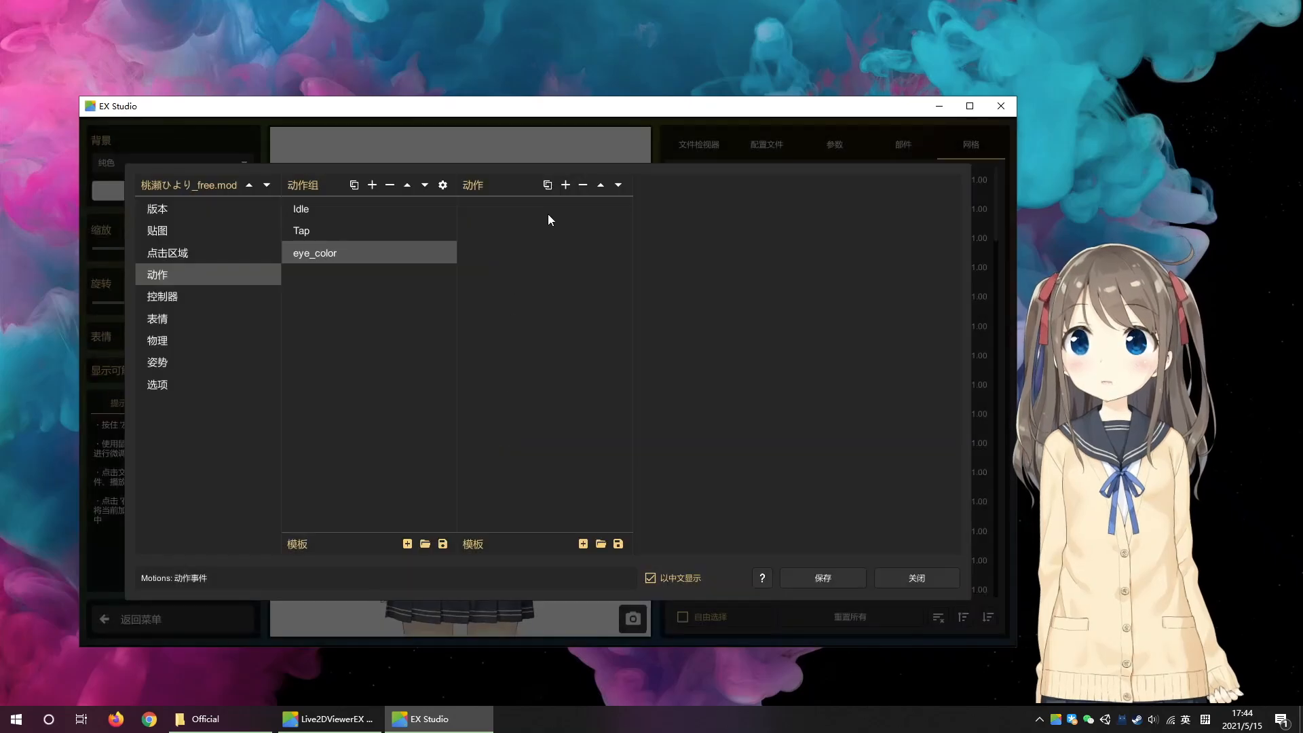
Step: Add a motion to the eye_color group and give it an artmesh_colors command as its pre-command (前置指令)
click(565, 185)
click(746, 186)
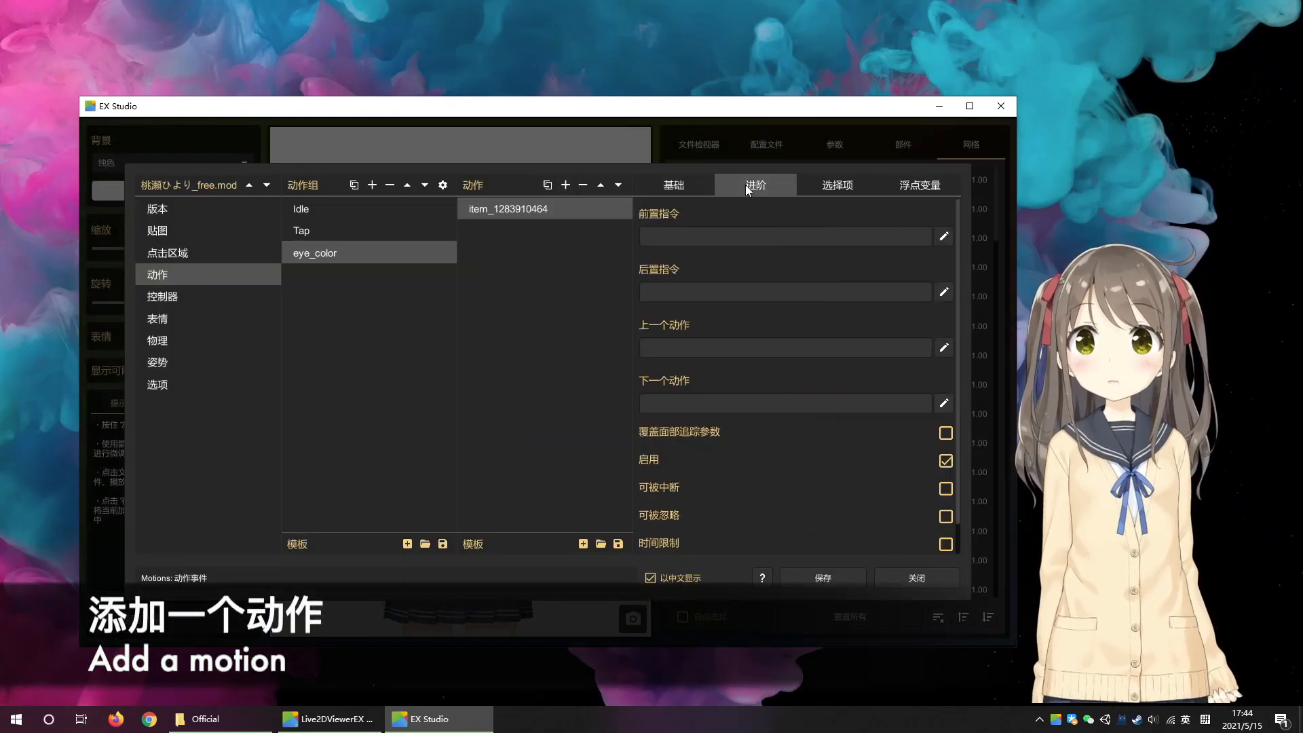
click(944, 237)
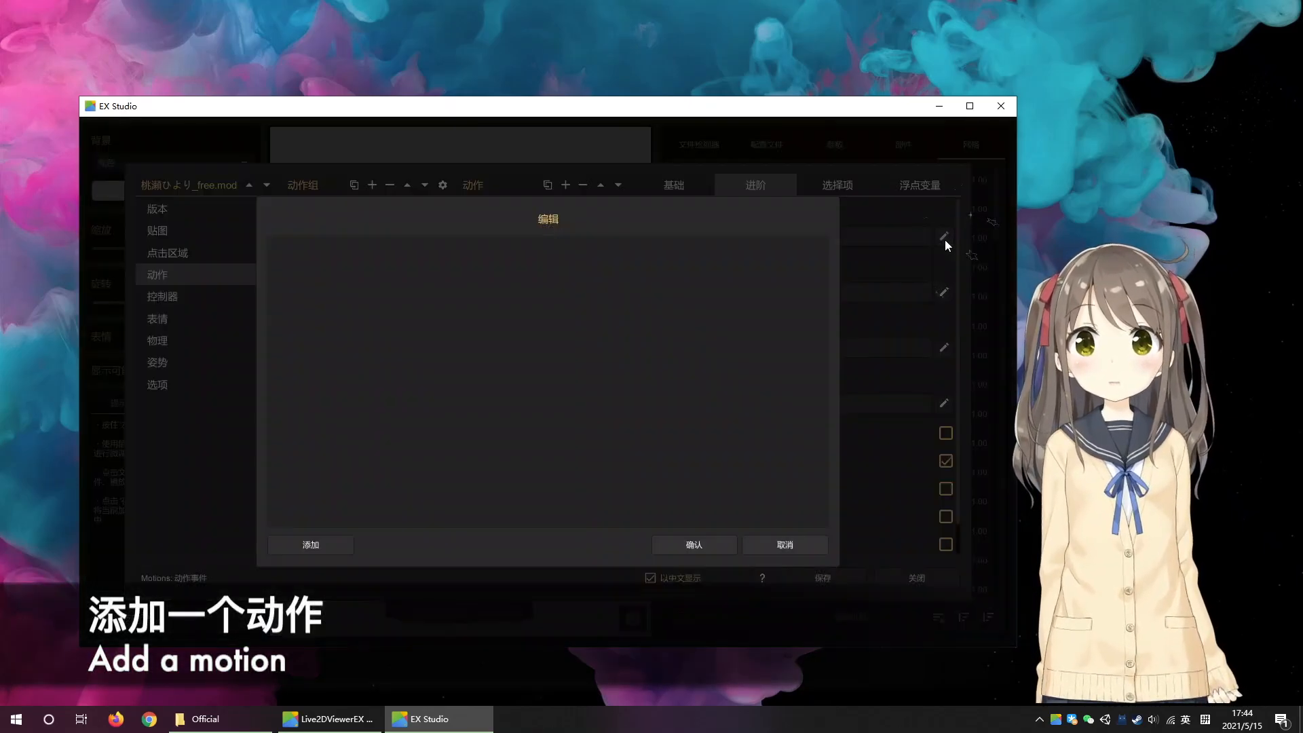
click(312, 544)
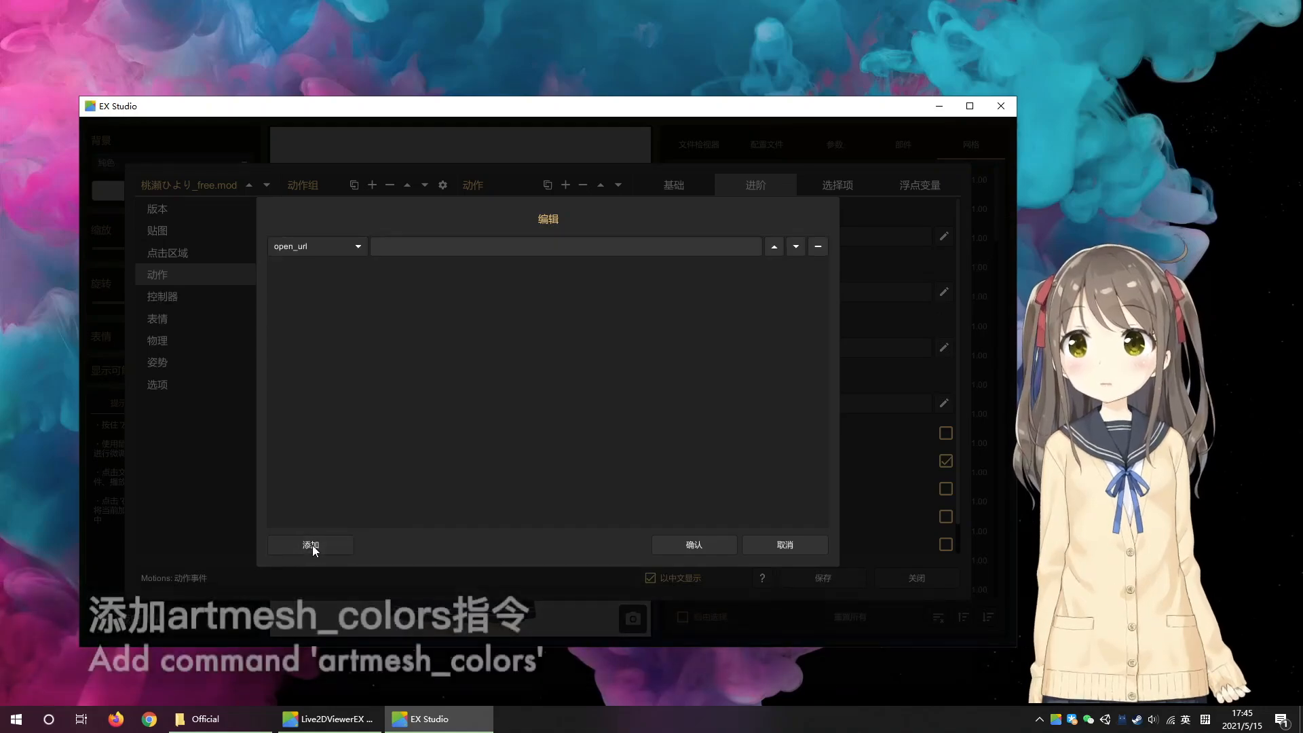
click(332, 244)
drag(365, 280, 363, 349)
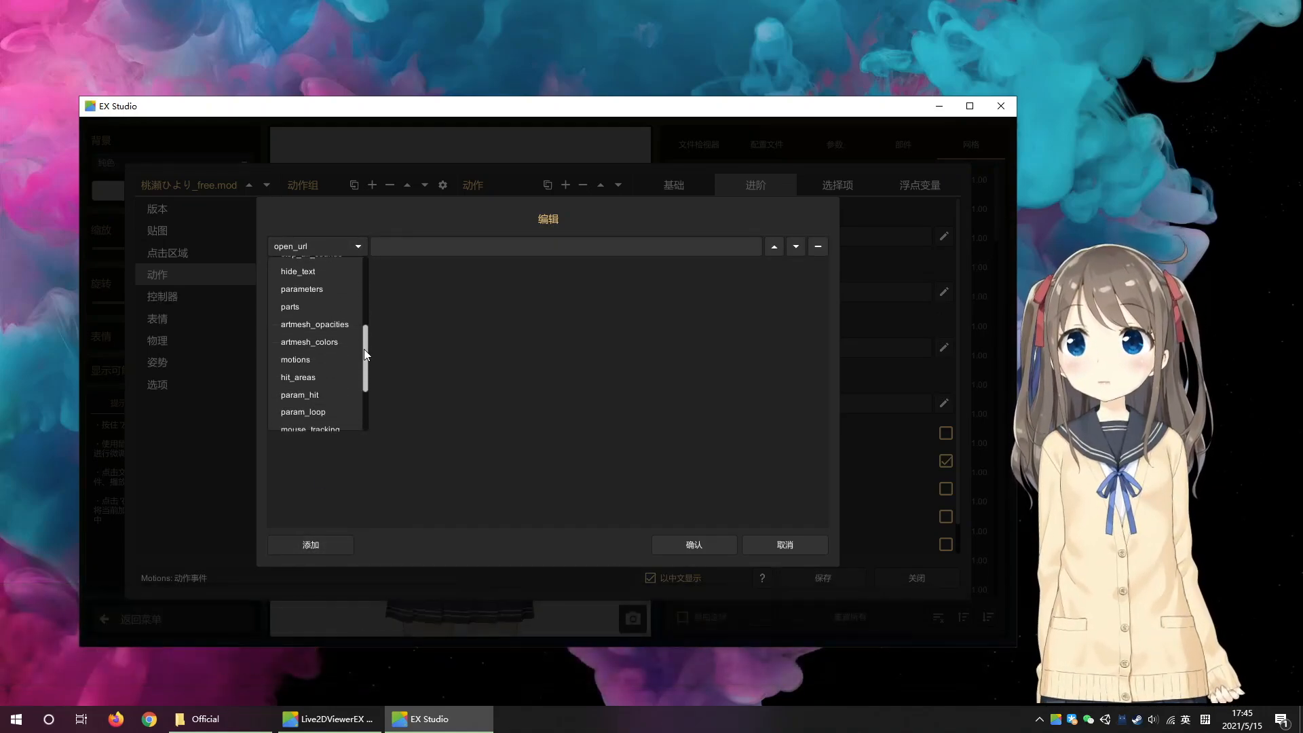
click(313, 341)
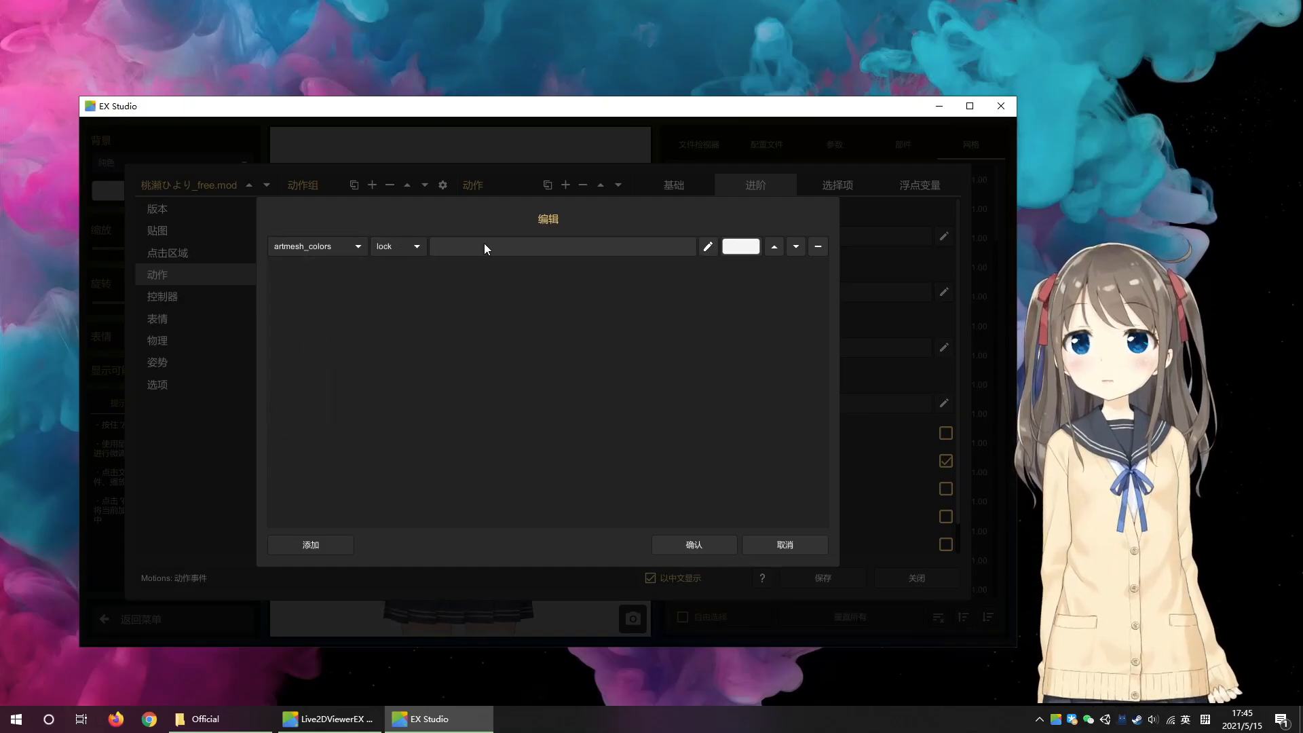
Step: Assign the pupil meshes ArtMesh8 and ArtMesh10 to the artmesh_colors command
click(708, 247)
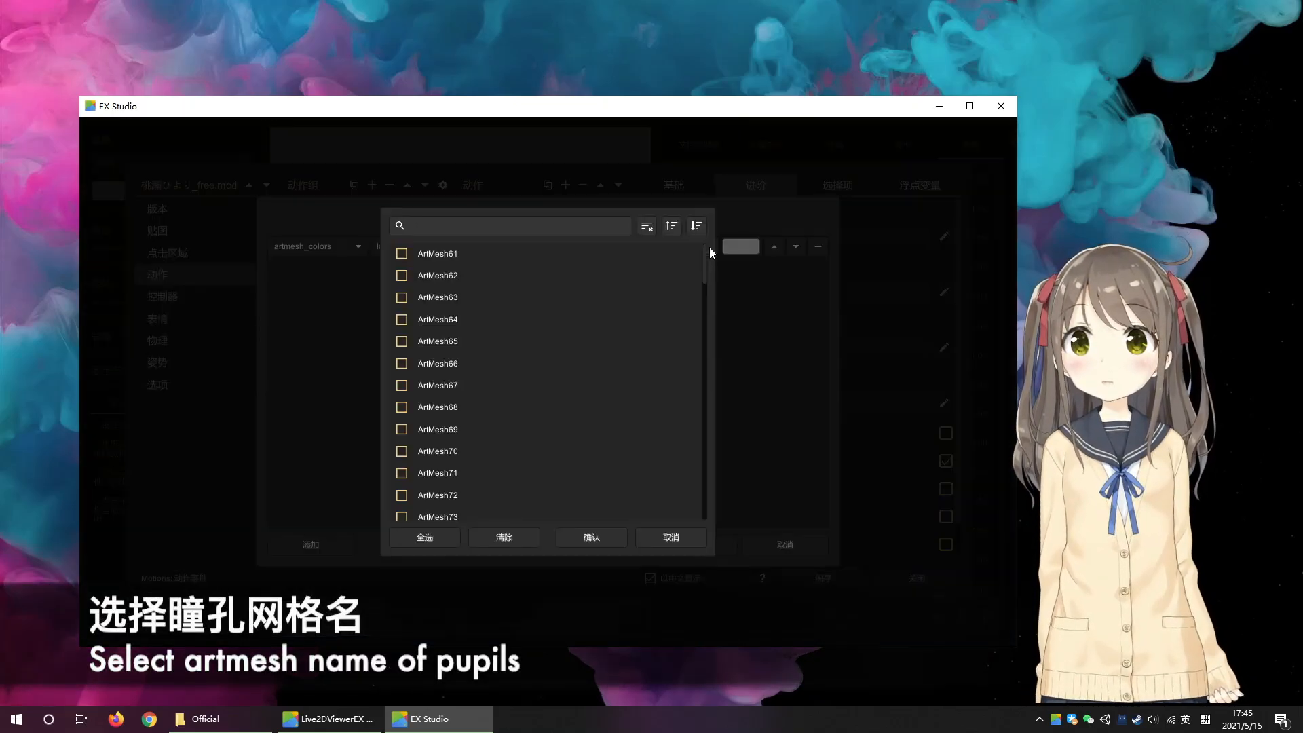
click(674, 226)
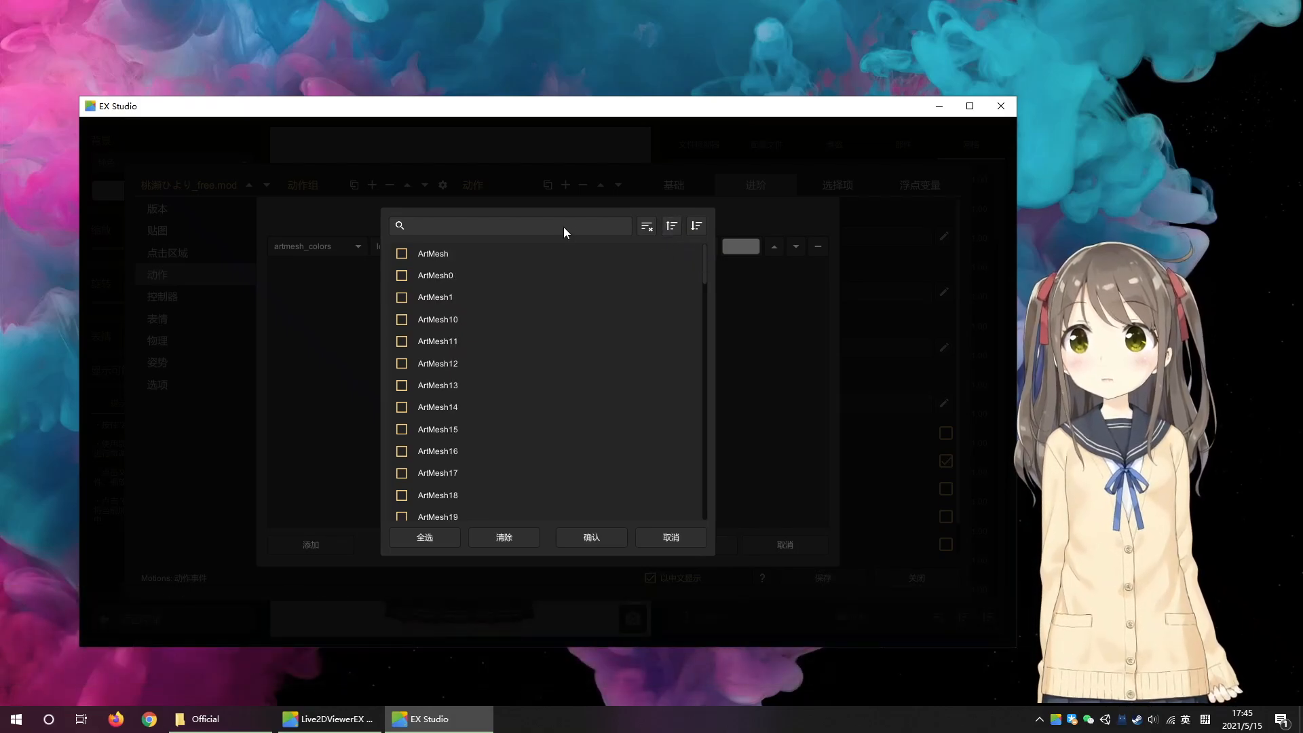
text(artme)
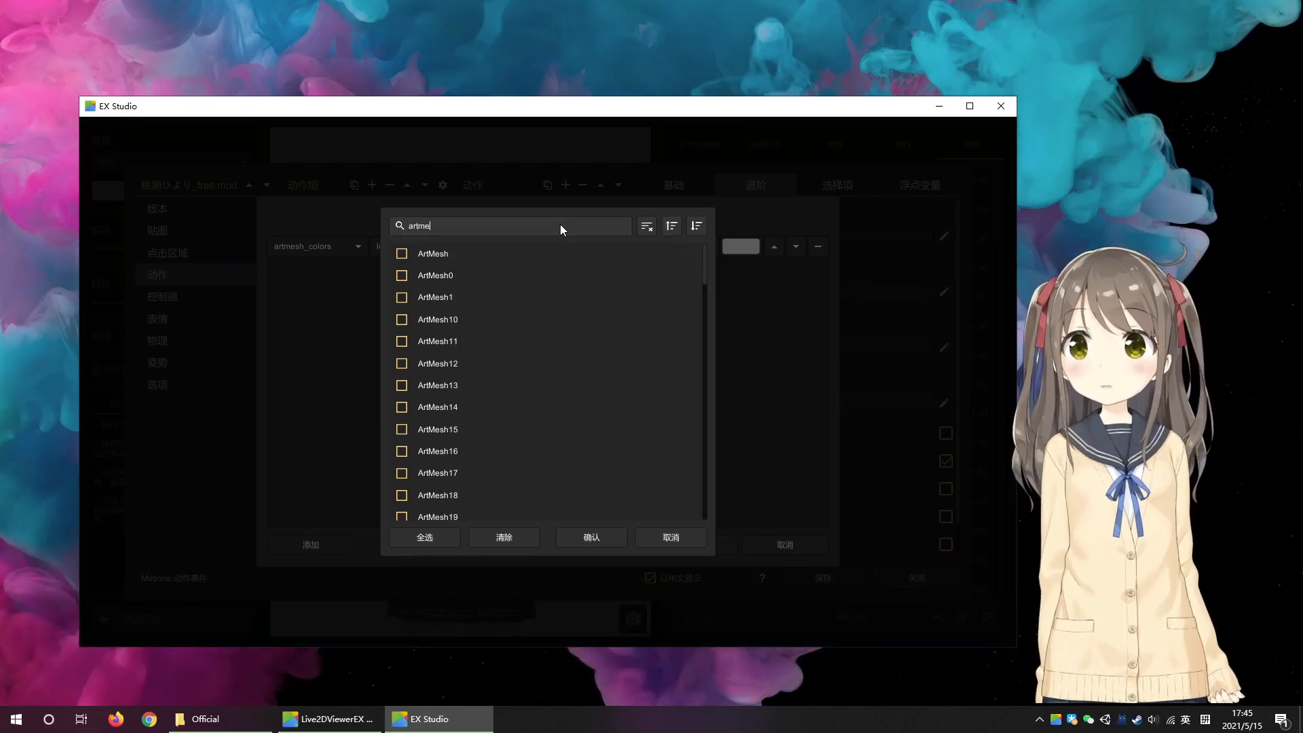
text(sh)
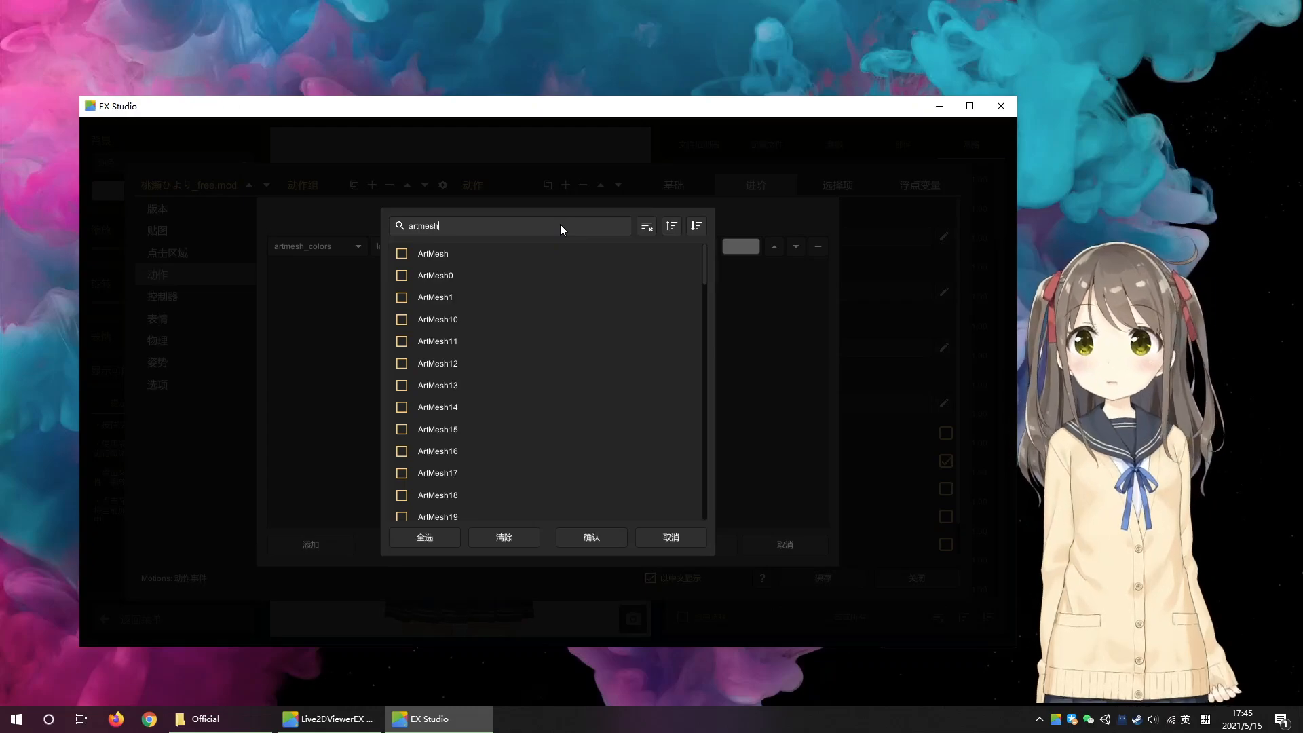
text(8)
click(401, 253)
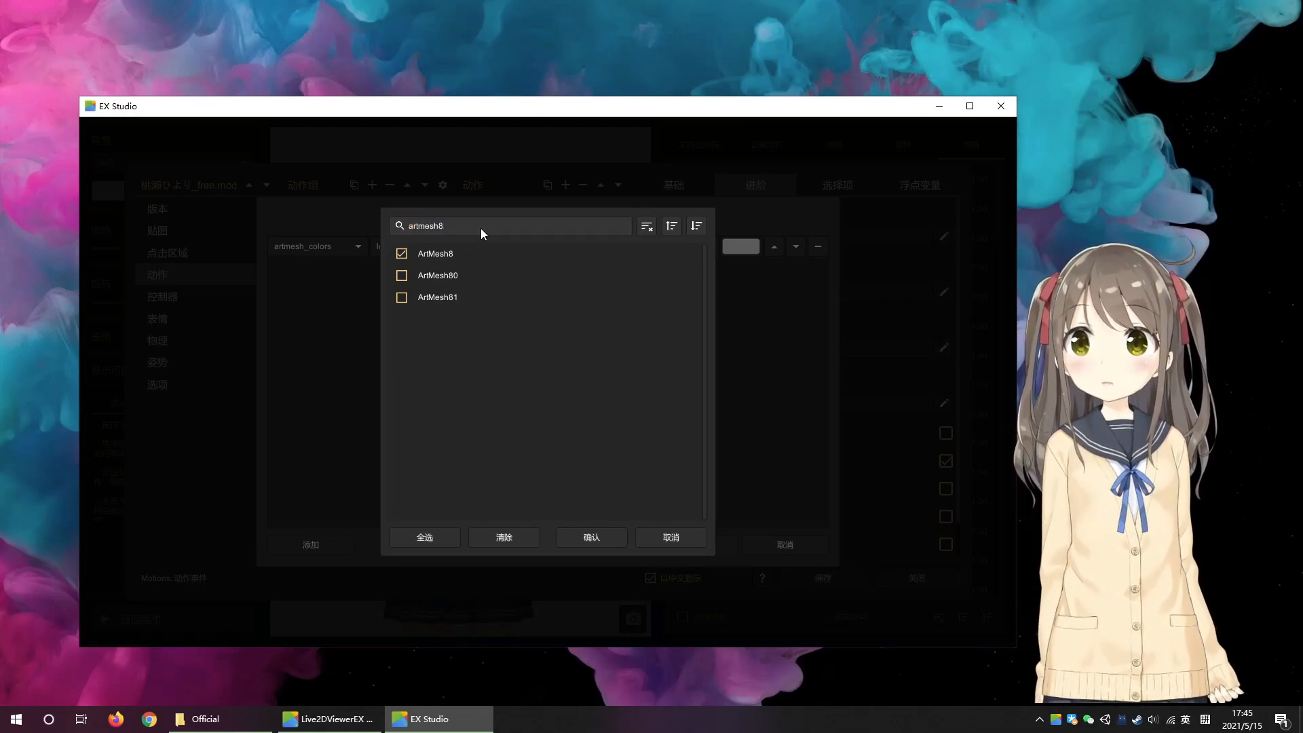
key(BackSpace)
text(10)
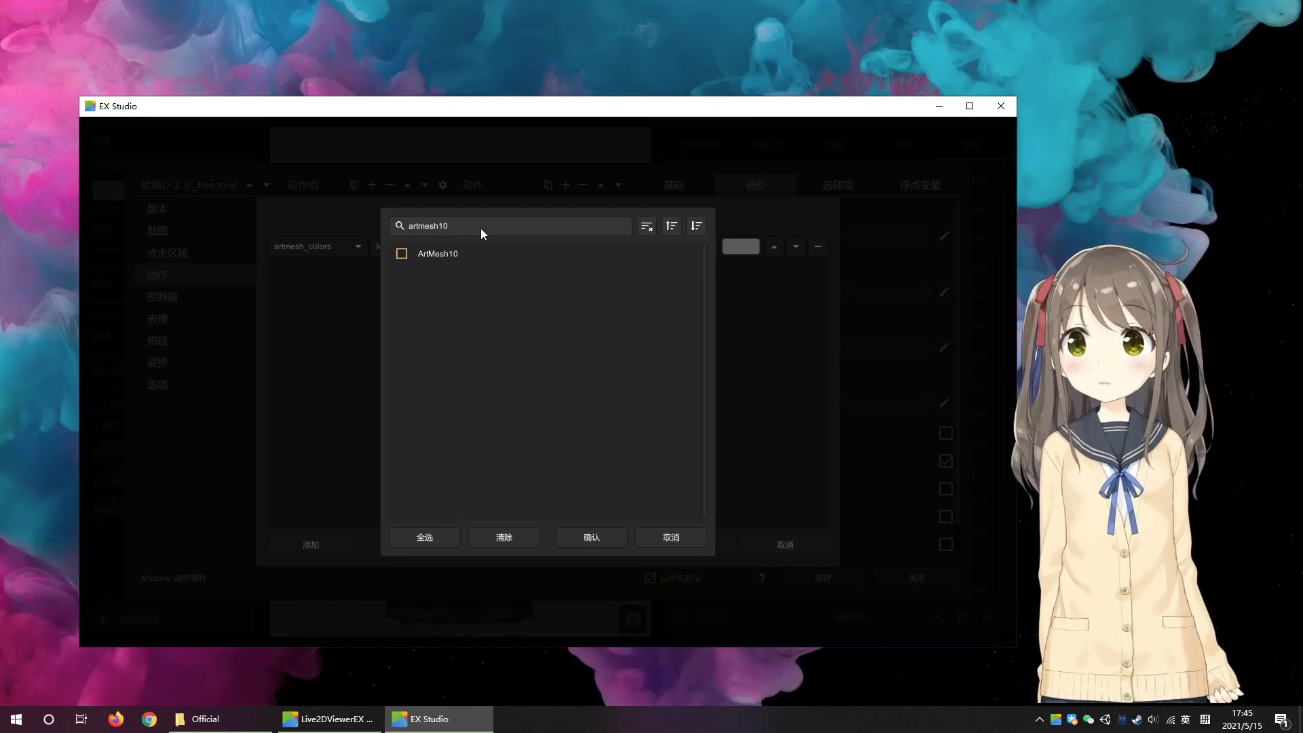
click(403, 254)
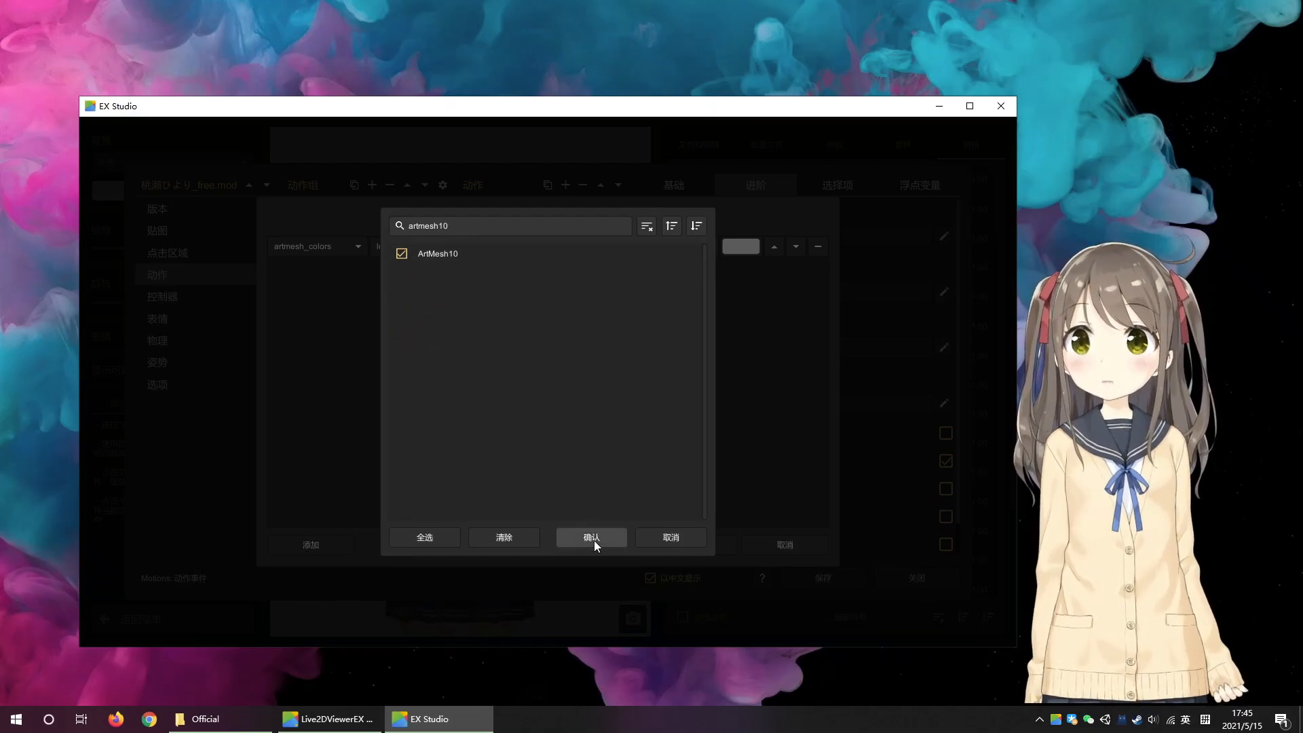
click(593, 538)
Step: Set the command's color to the preset red #F44336 and its execution mode to set, and accept the command
click(740, 247)
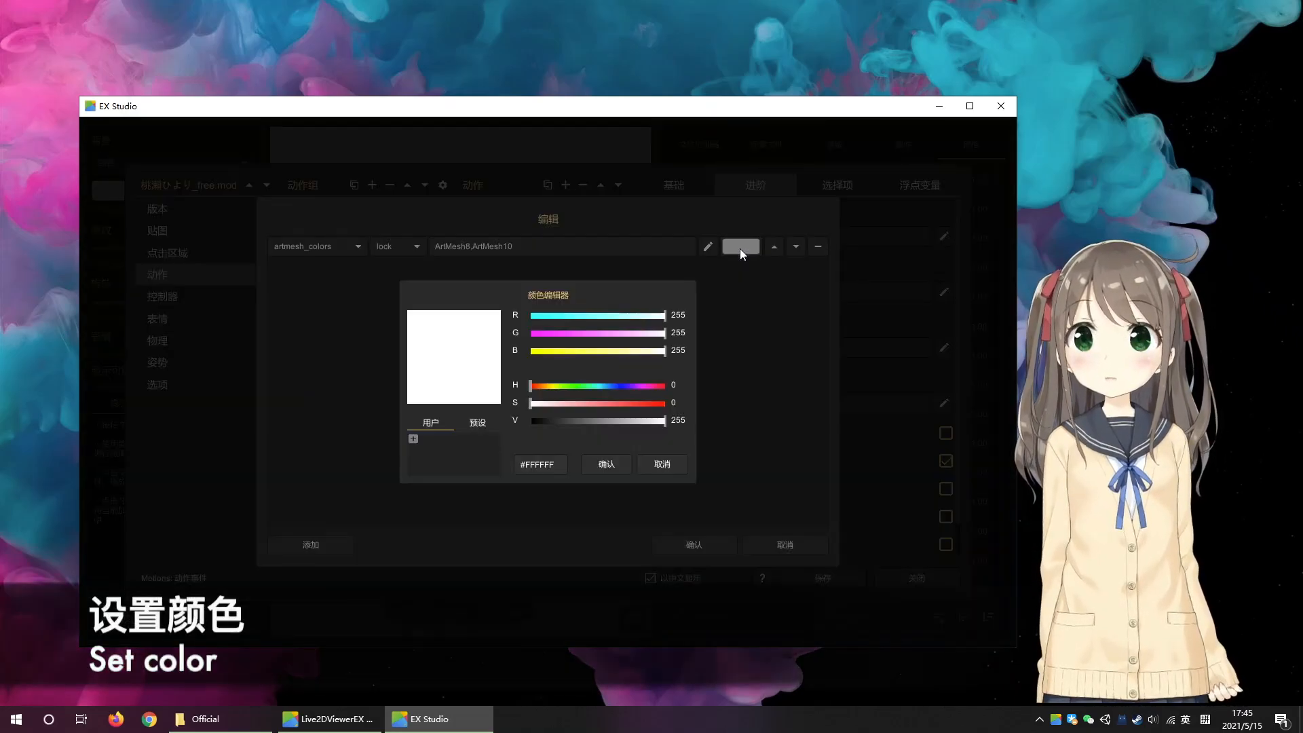
click(478, 421)
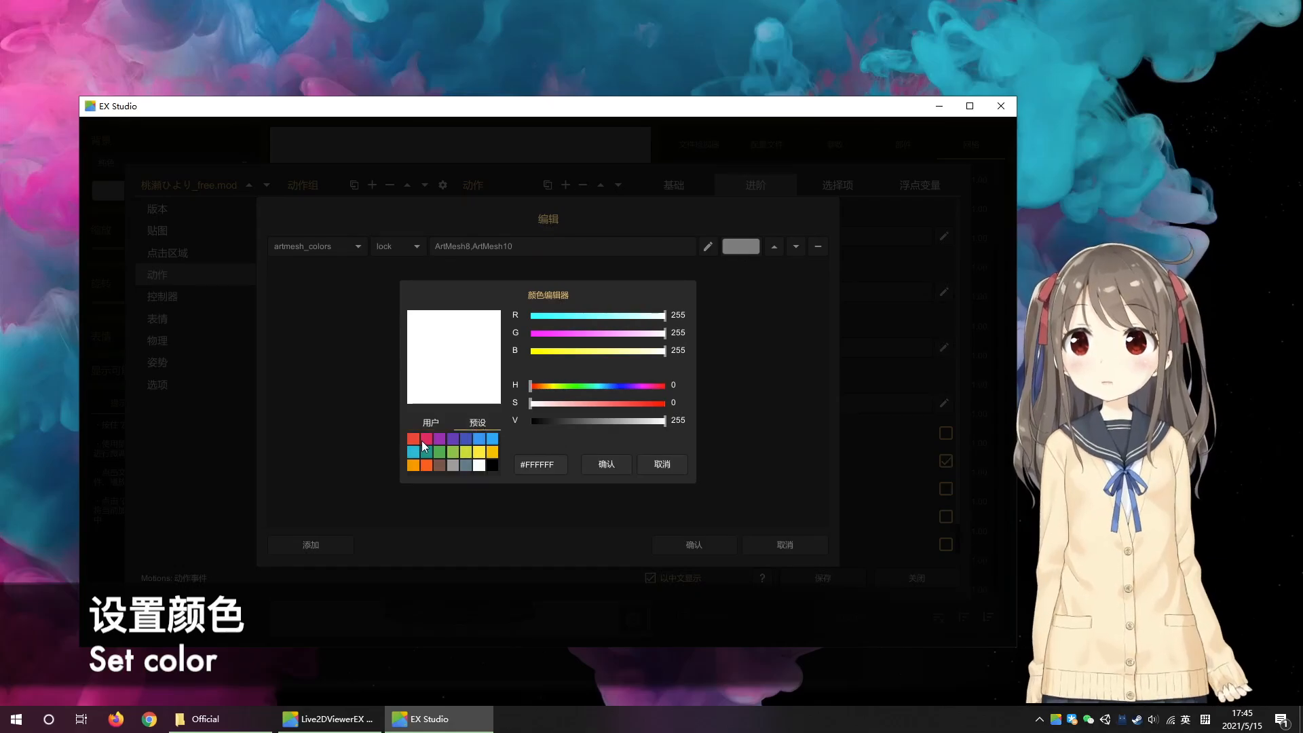
click(415, 441)
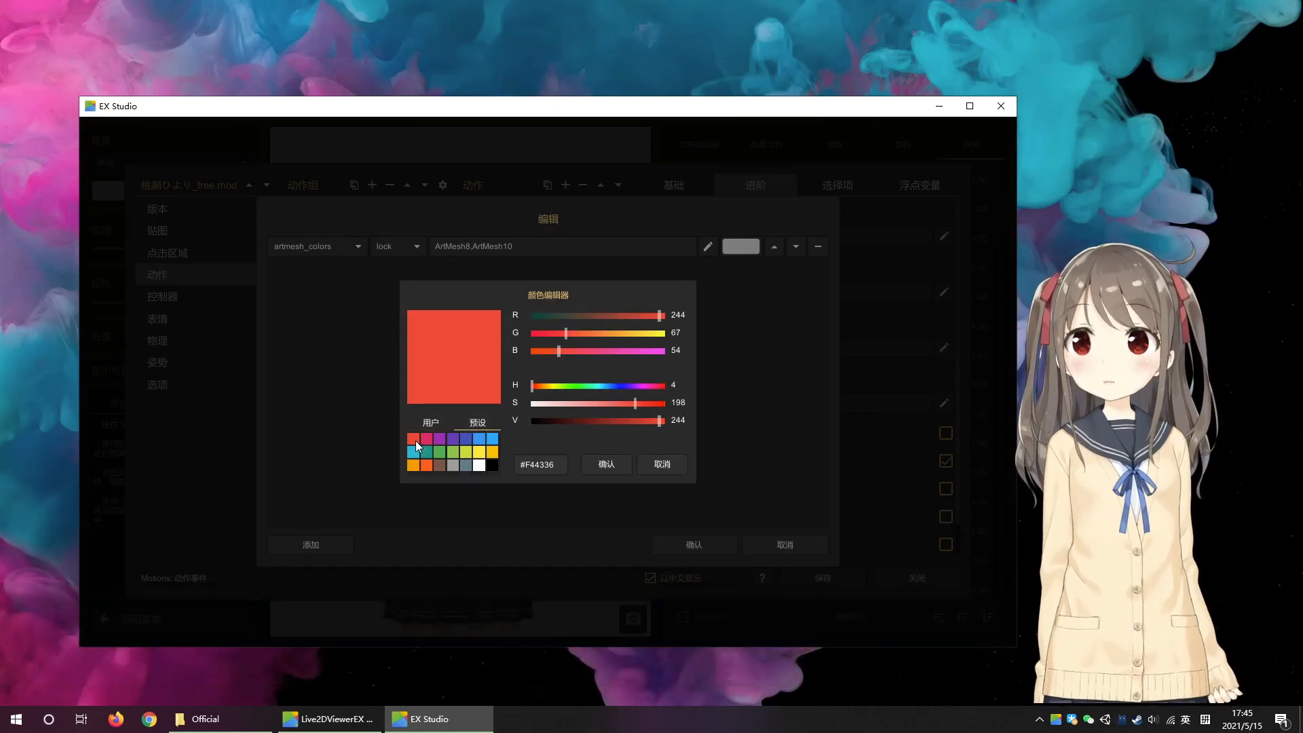
click(610, 465)
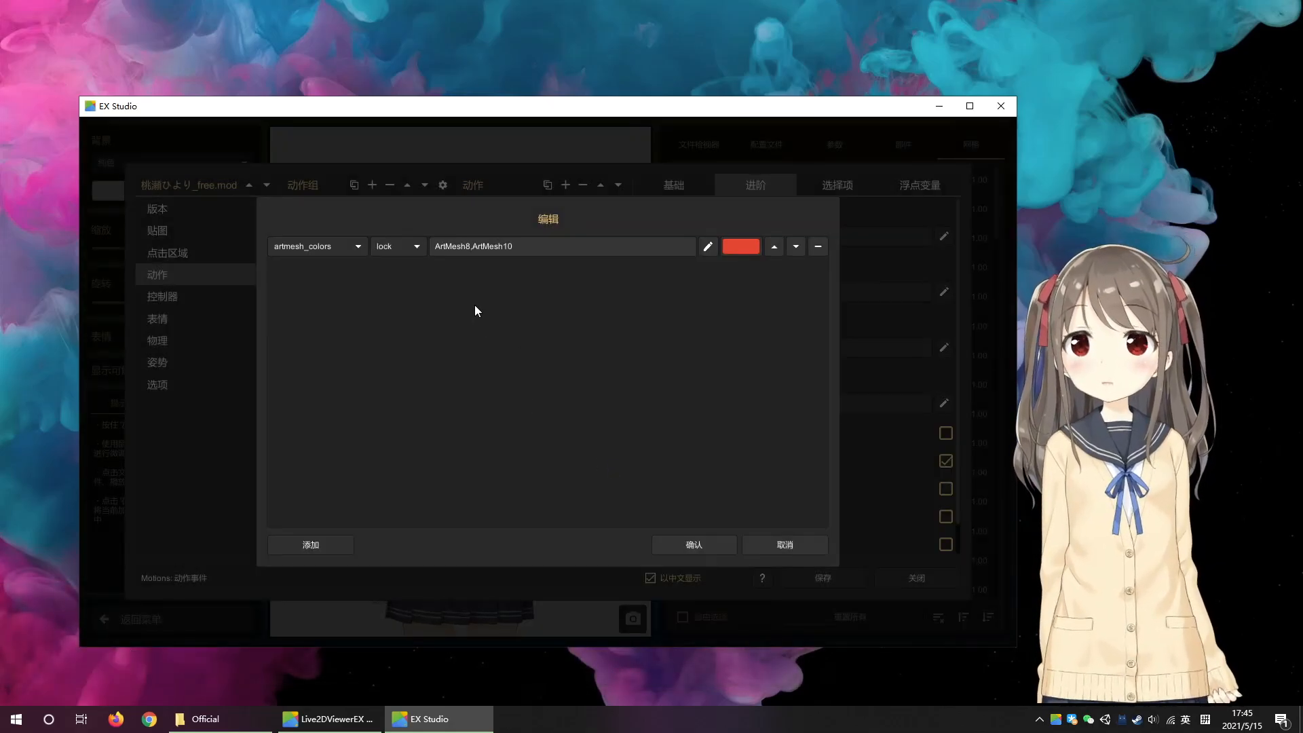
click(407, 246)
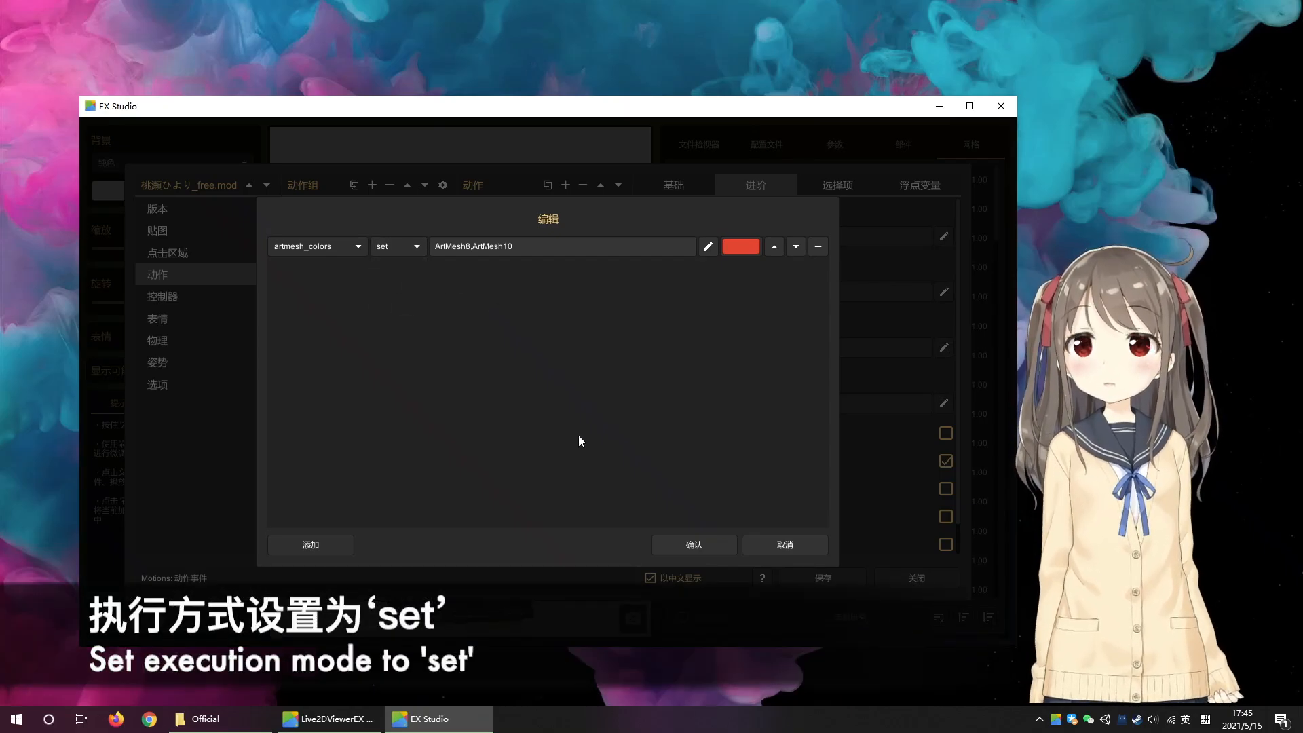
click(684, 542)
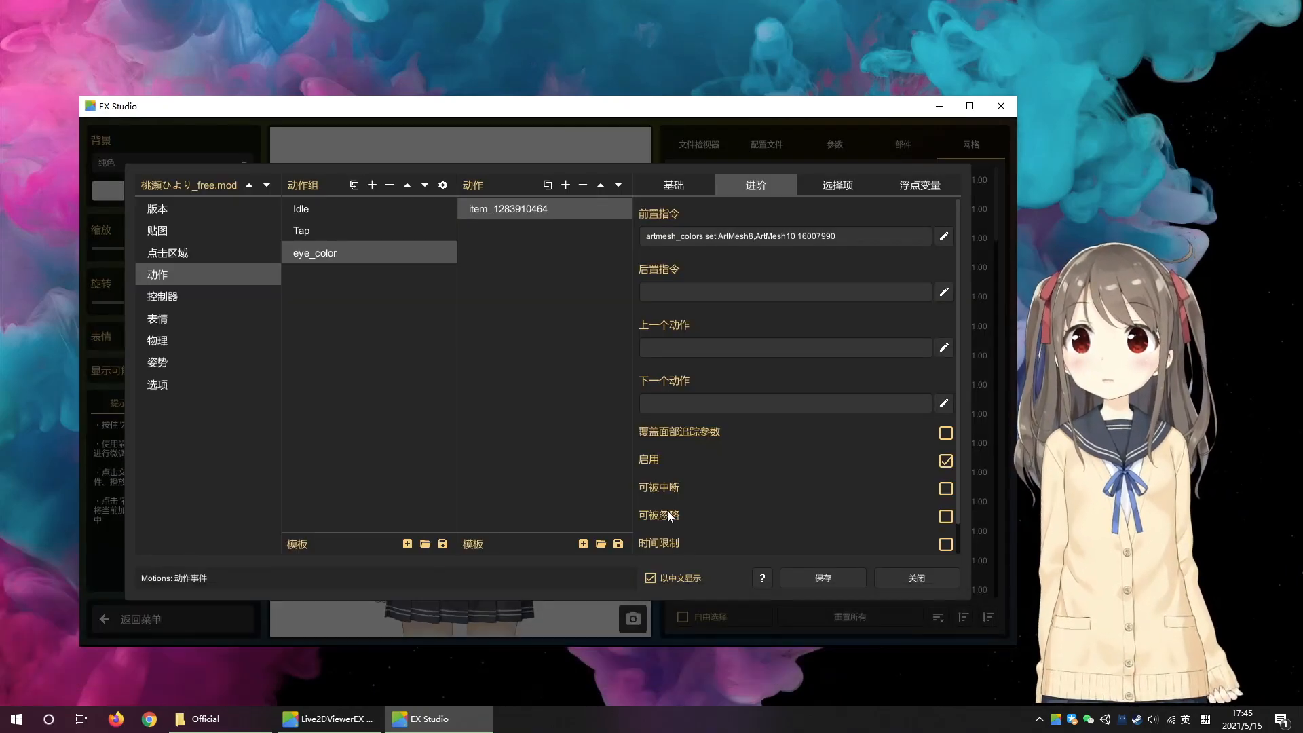
Step: Name the new motion red and make three copies of it in the eye_color group
click(699, 184)
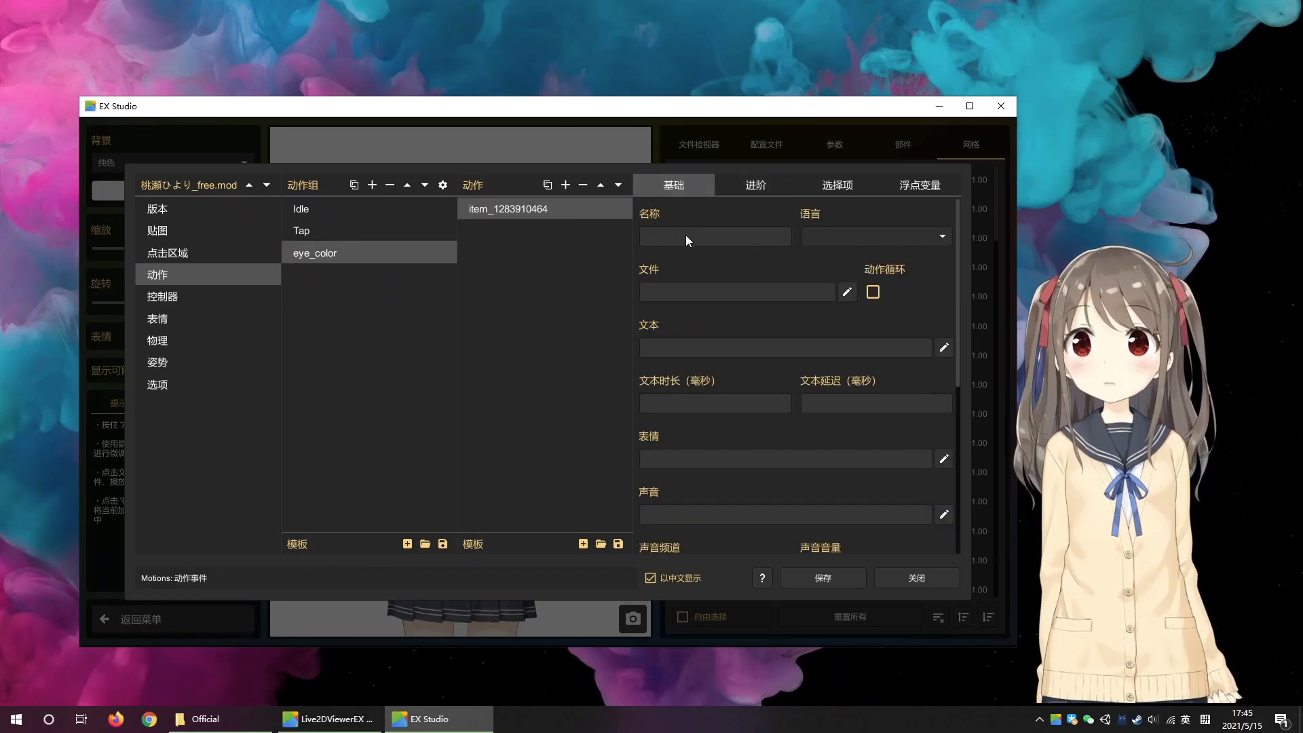
click(685, 234)
text(red)
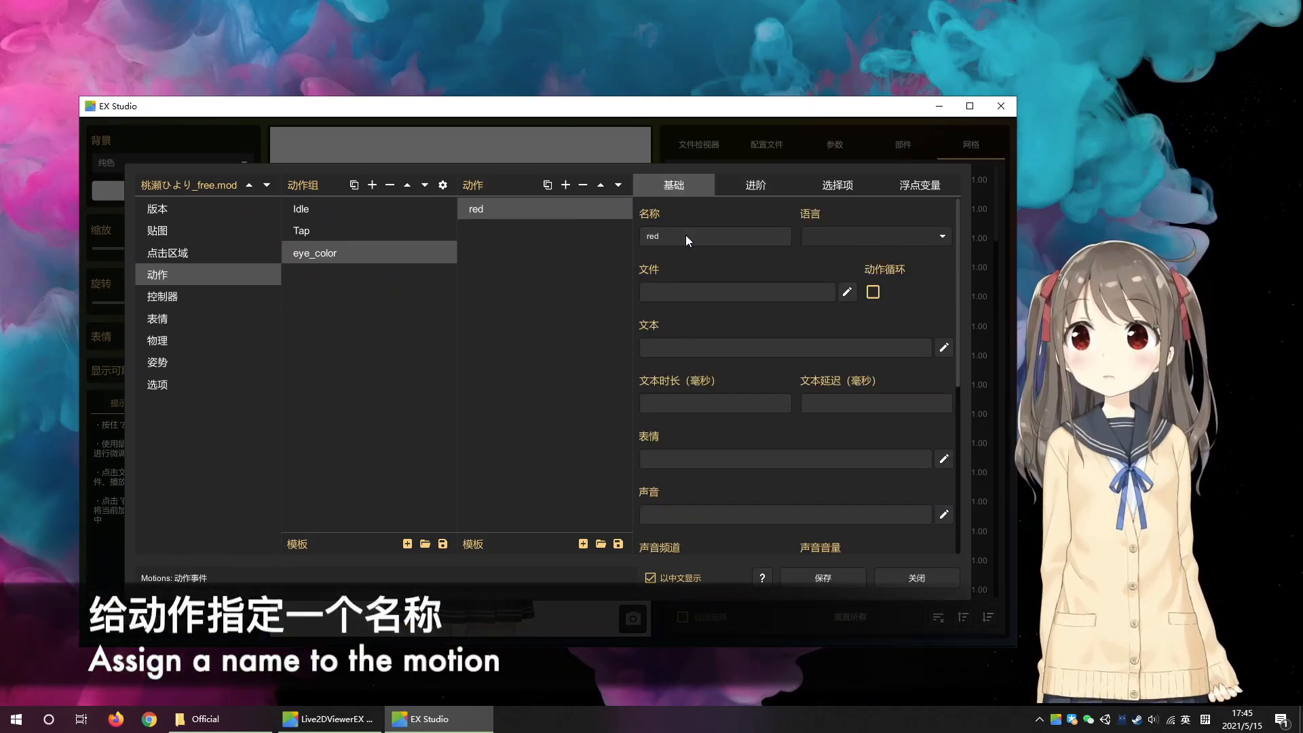
double_click(547, 185)
click(547, 184)
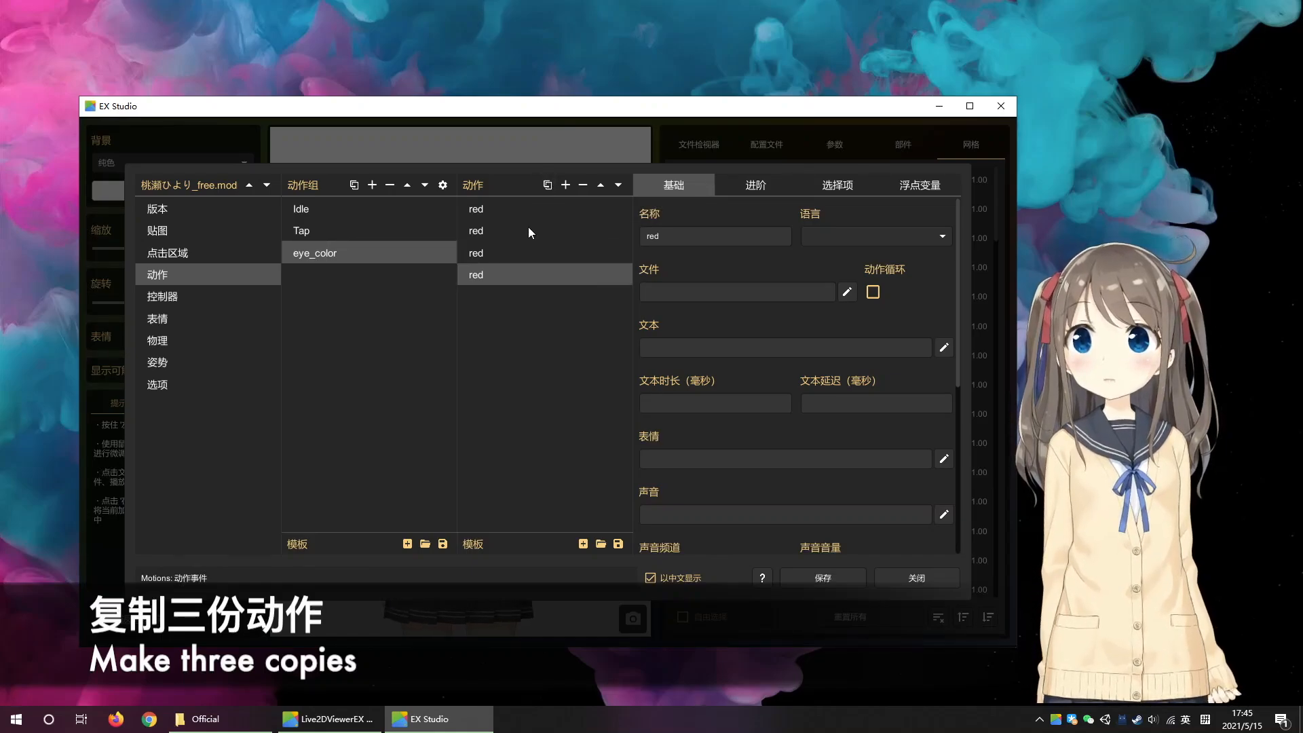
Step: Rename the three copied motions in the eye_color group as yellow, green and blue, in list order
click(514, 232)
double_click(674, 240)
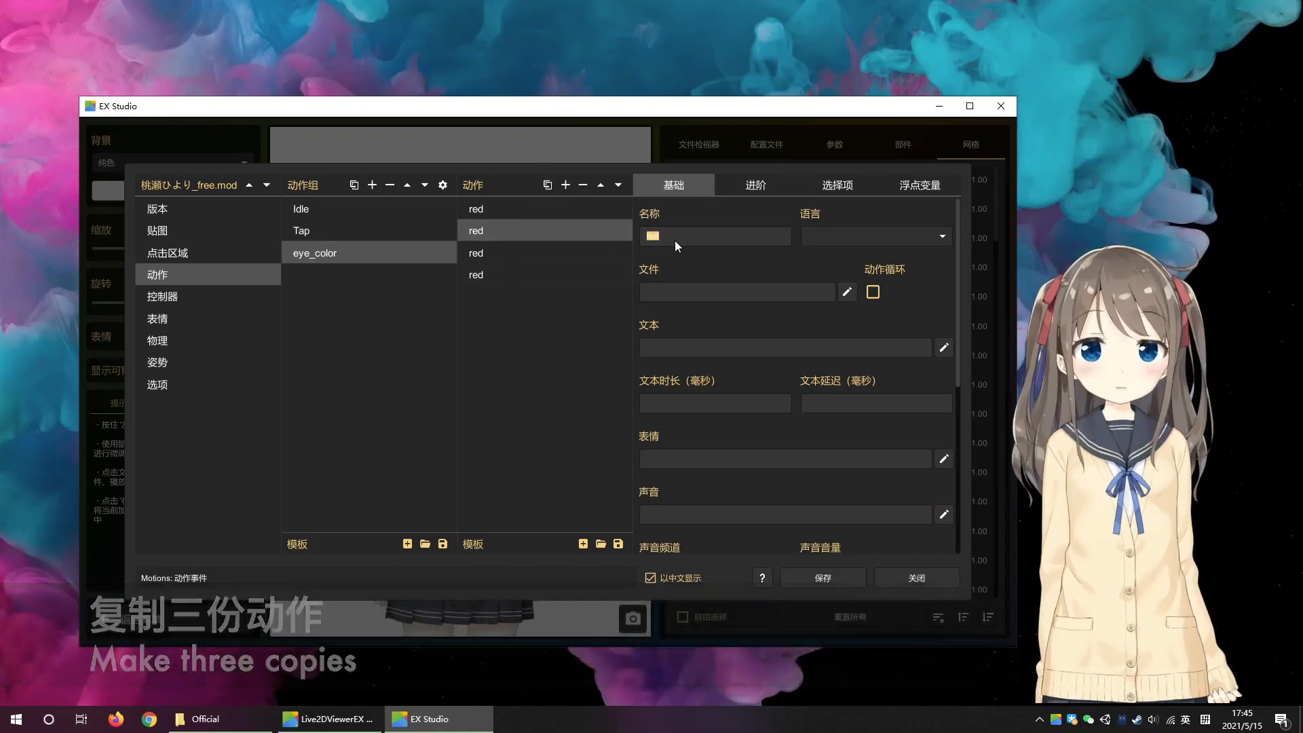
text(yellow)
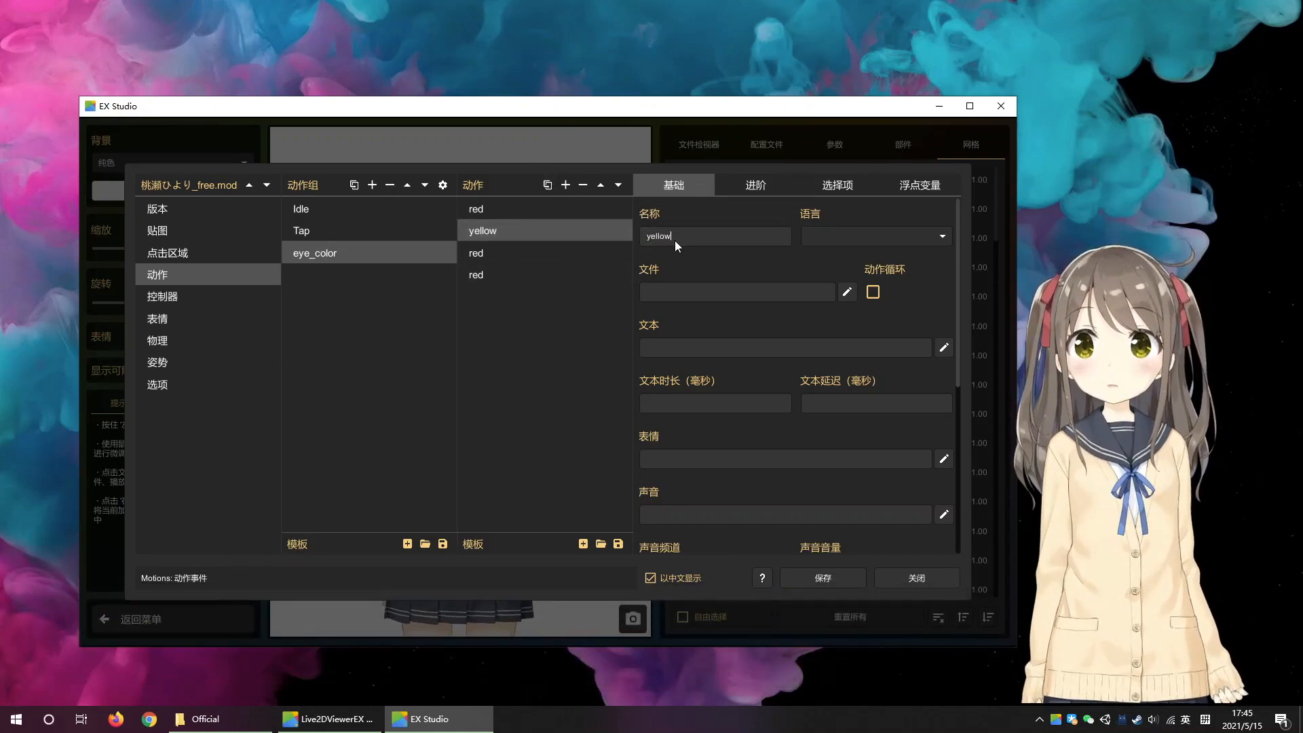
click(523, 251)
double_click(665, 234)
text(gr)
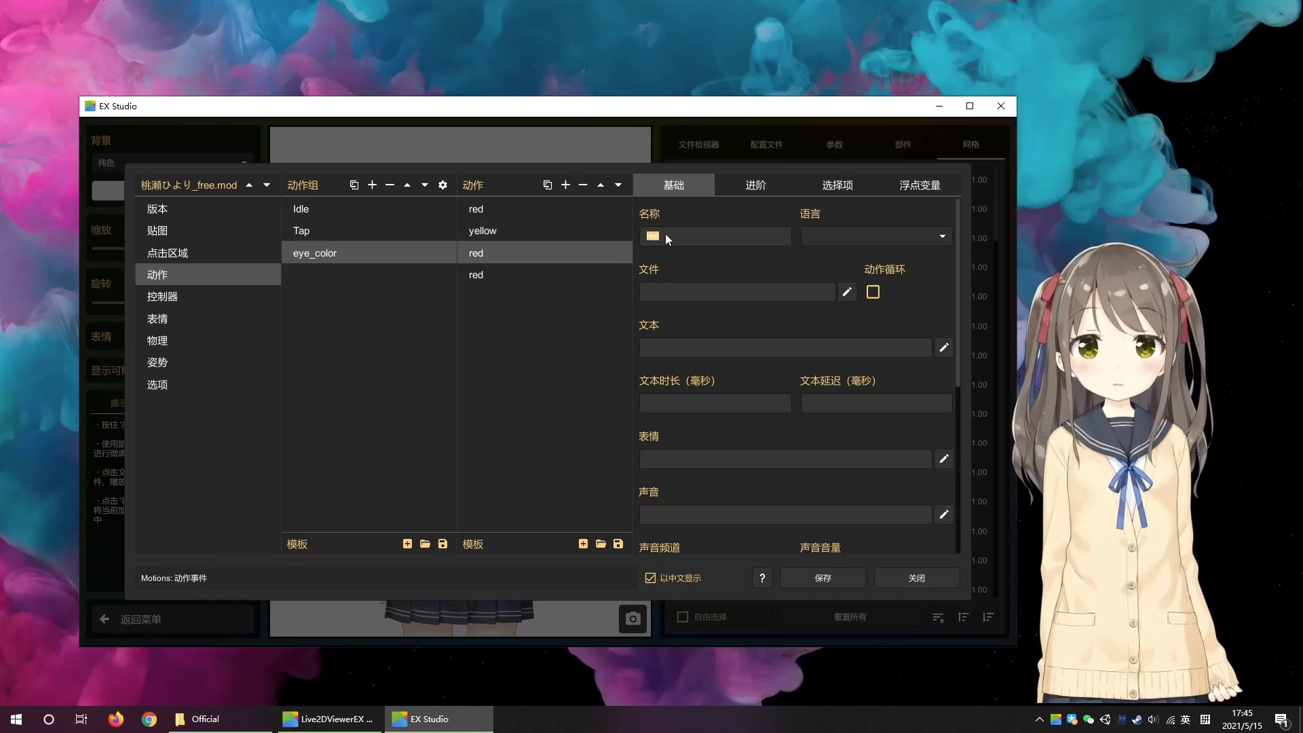
text(een)
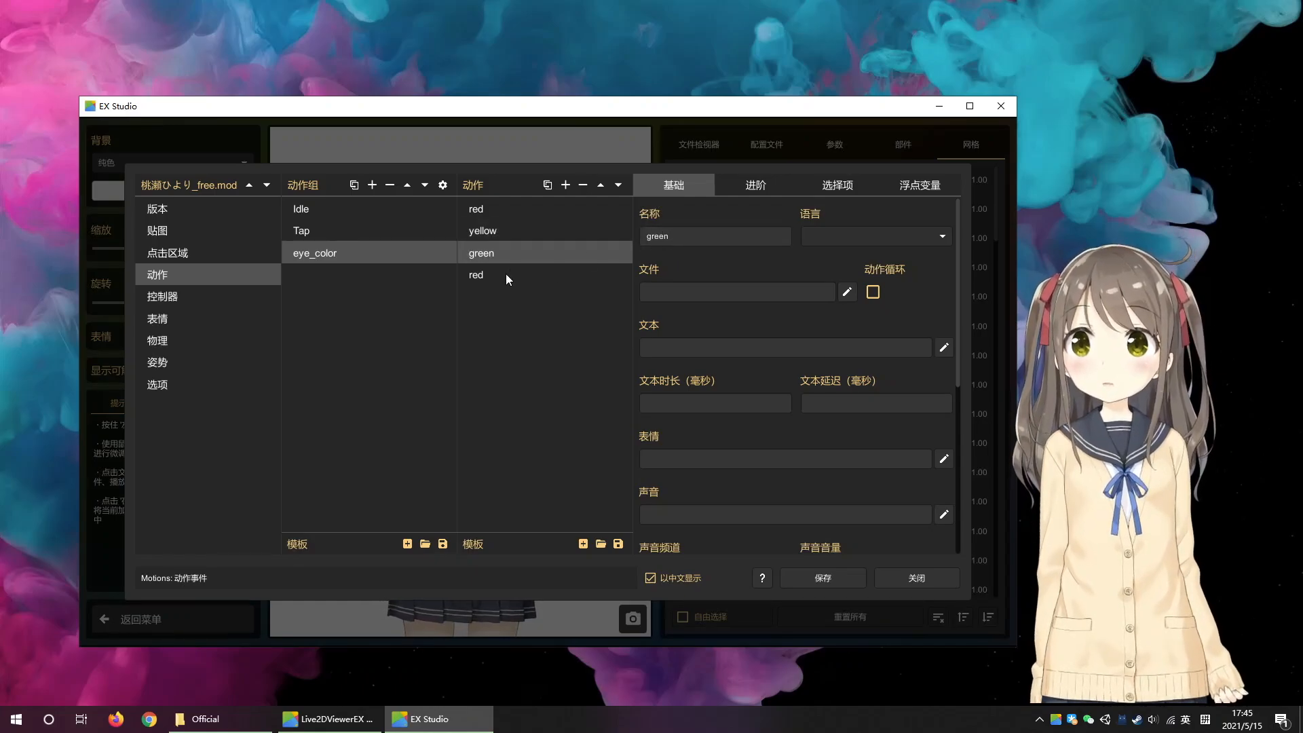
click(506, 274)
double_click(695, 236)
text(blue)
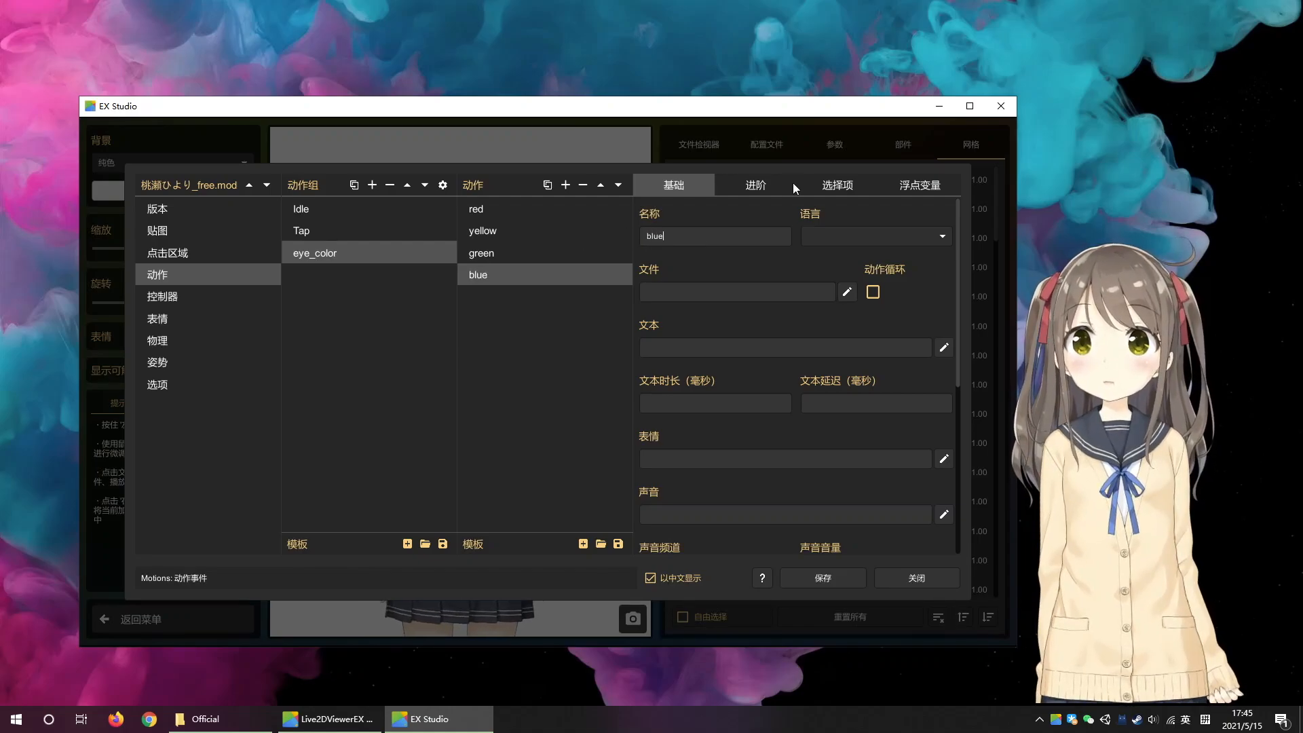
Step: Change the color in the blue motion's artmesh_colors pre-command (前置指令) to a preset blue and accept the command
click(747, 188)
click(947, 235)
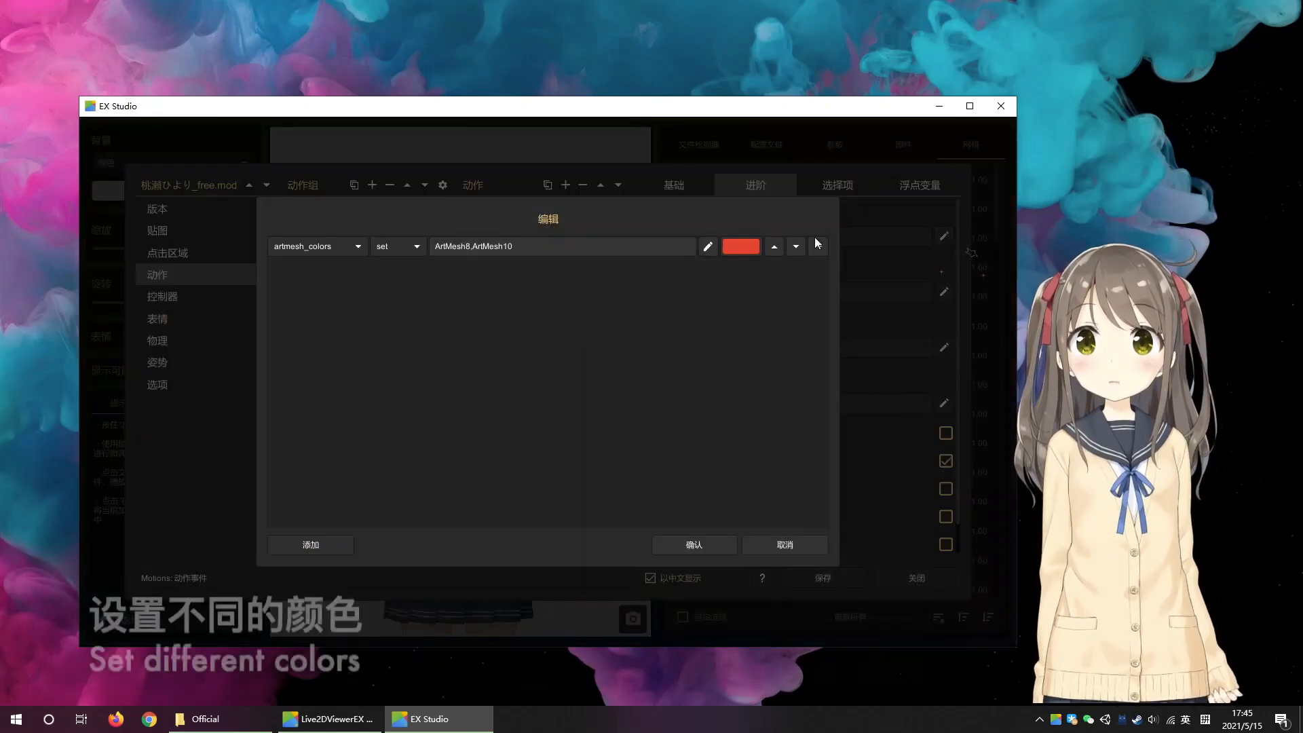
click(745, 246)
click(478, 423)
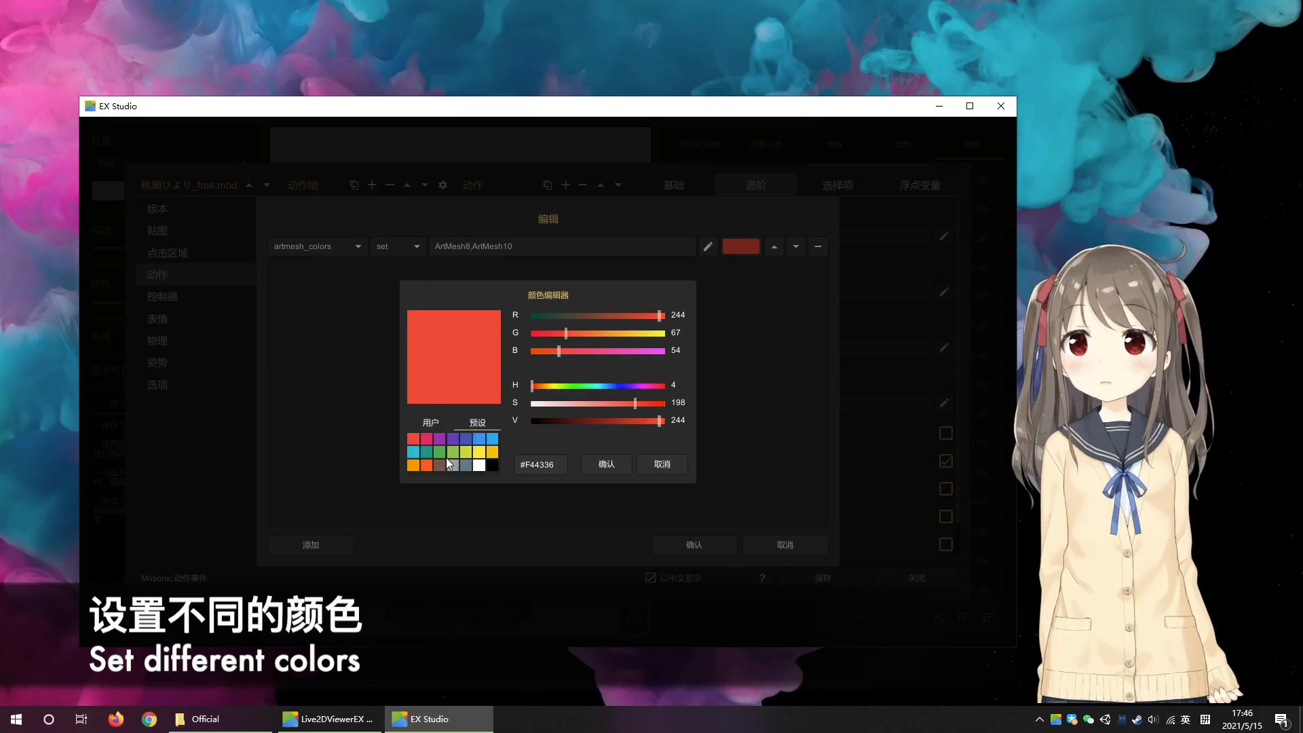
click(480, 444)
click(594, 462)
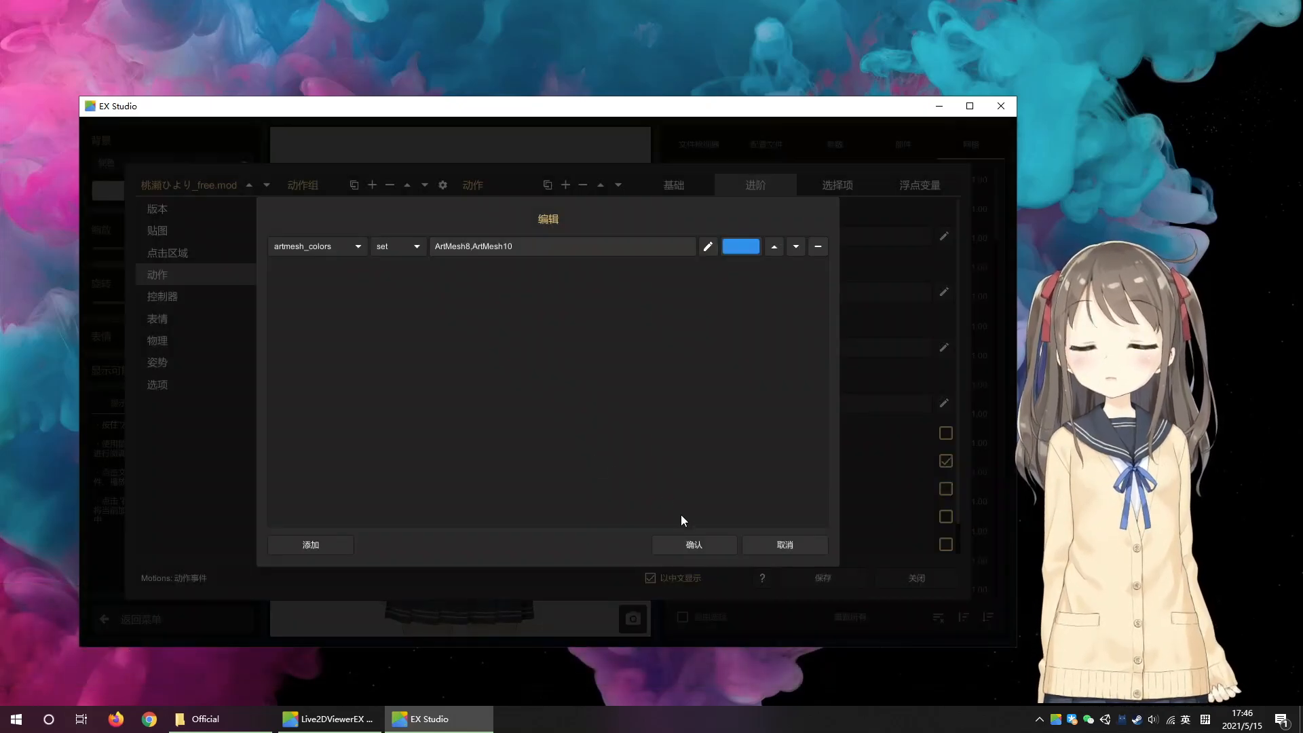
click(693, 545)
Step: Change the green motion's artmesh_colors pre-command color to a preset green and accept the command
click(551, 252)
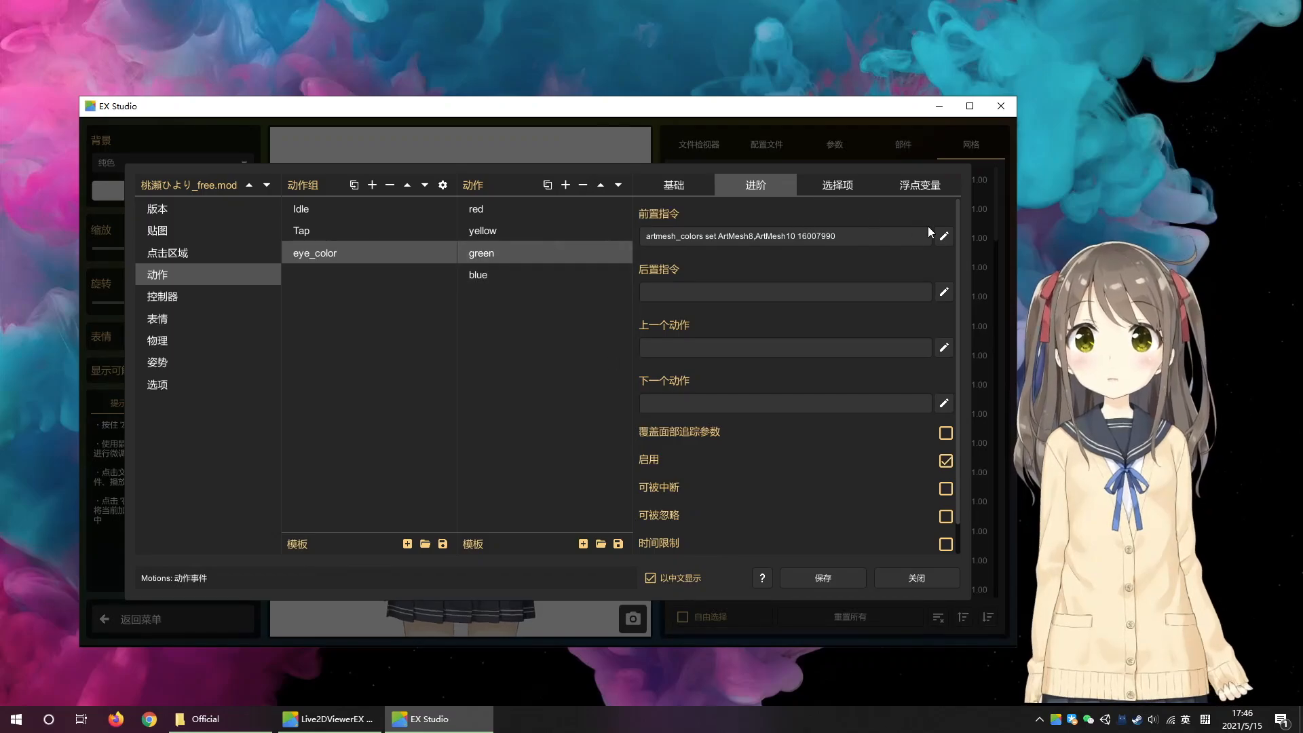
click(943, 236)
click(741, 247)
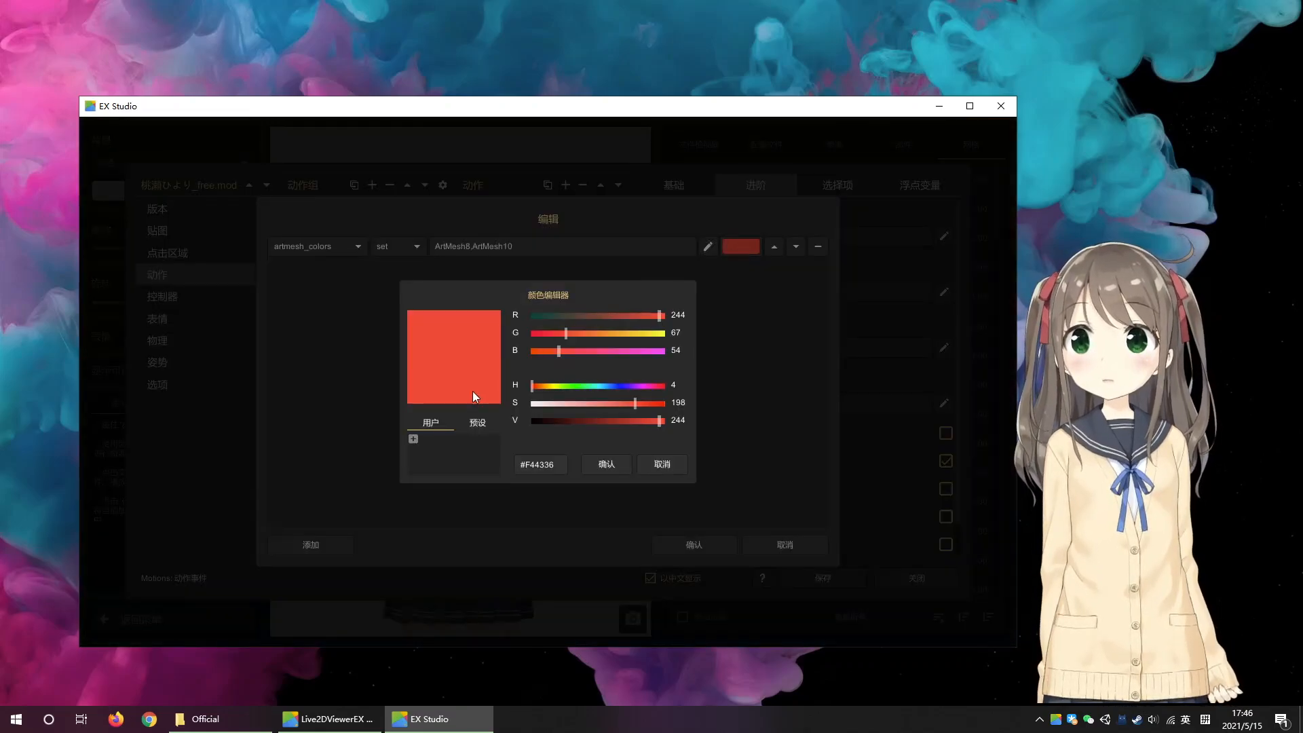
click(476, 424)
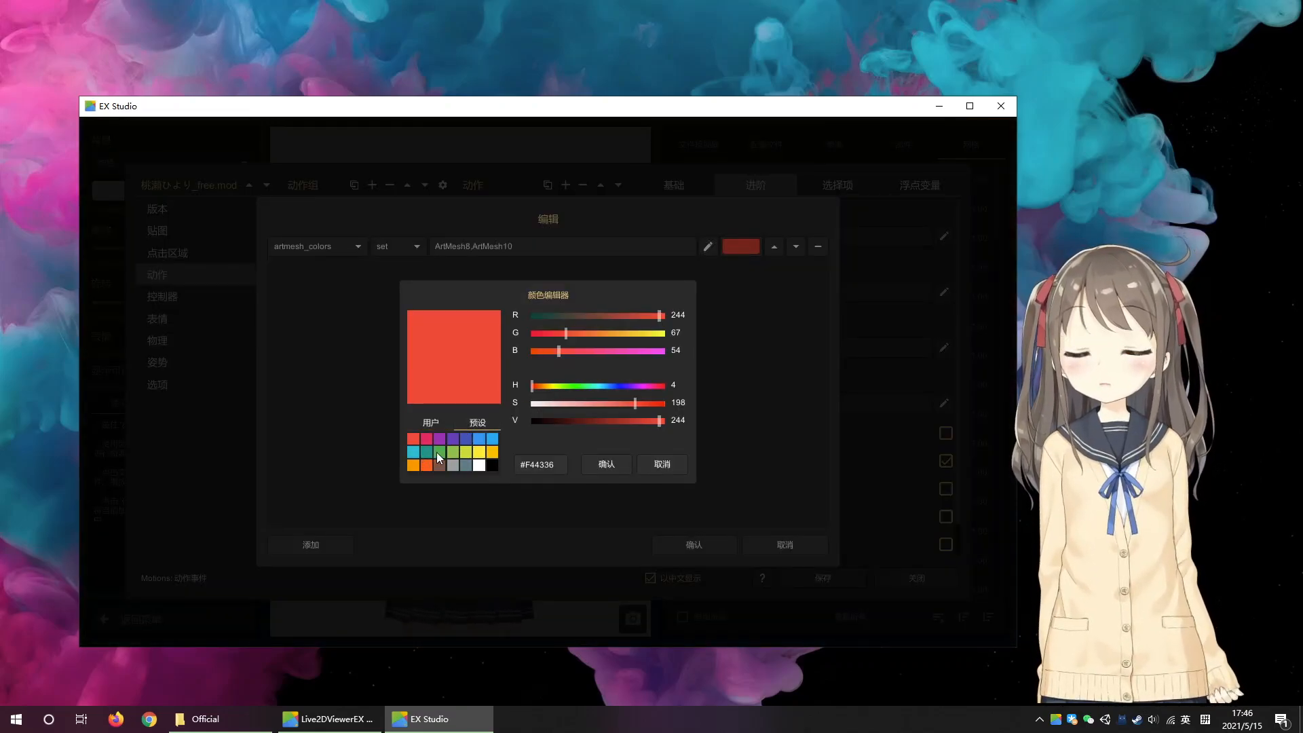
click(437, 452)
click(585, 459)
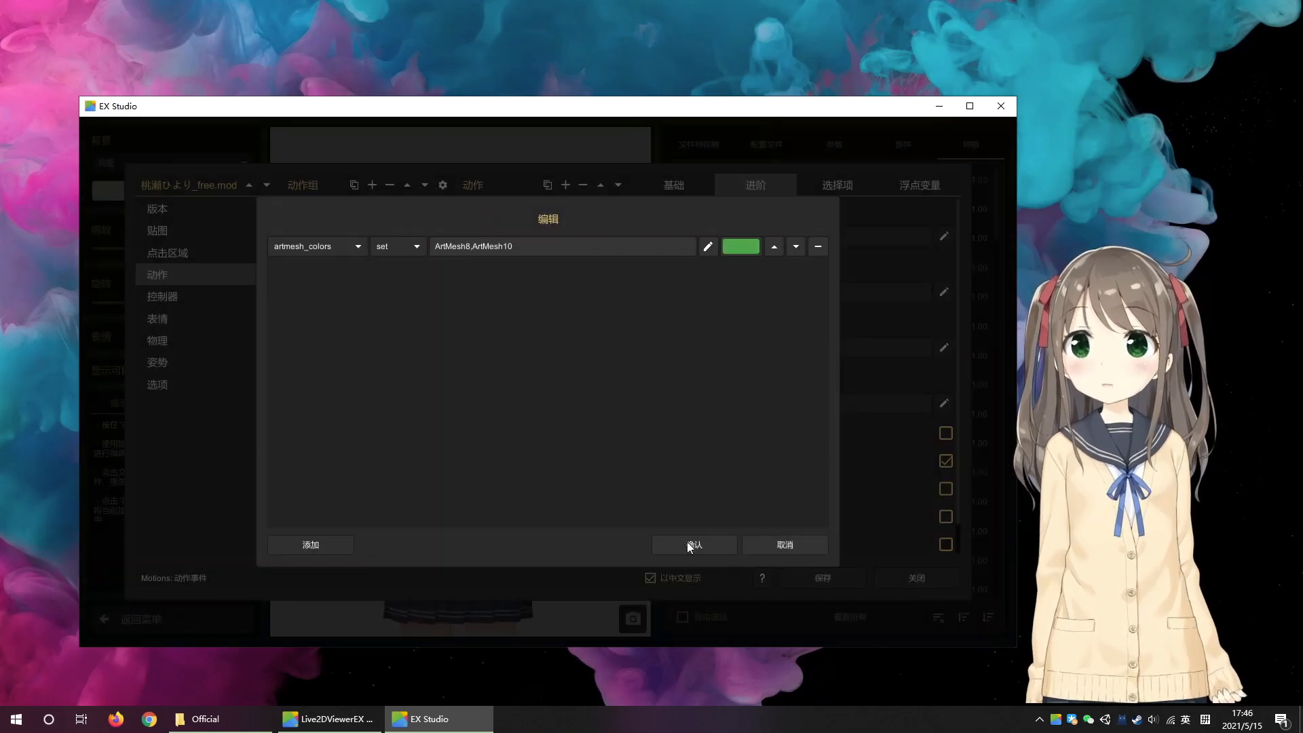
click(687, 542)
Step: Change the yellow motion's artmesh_colors pre-command color to a preset yellow and accept the command
click(534, 231)
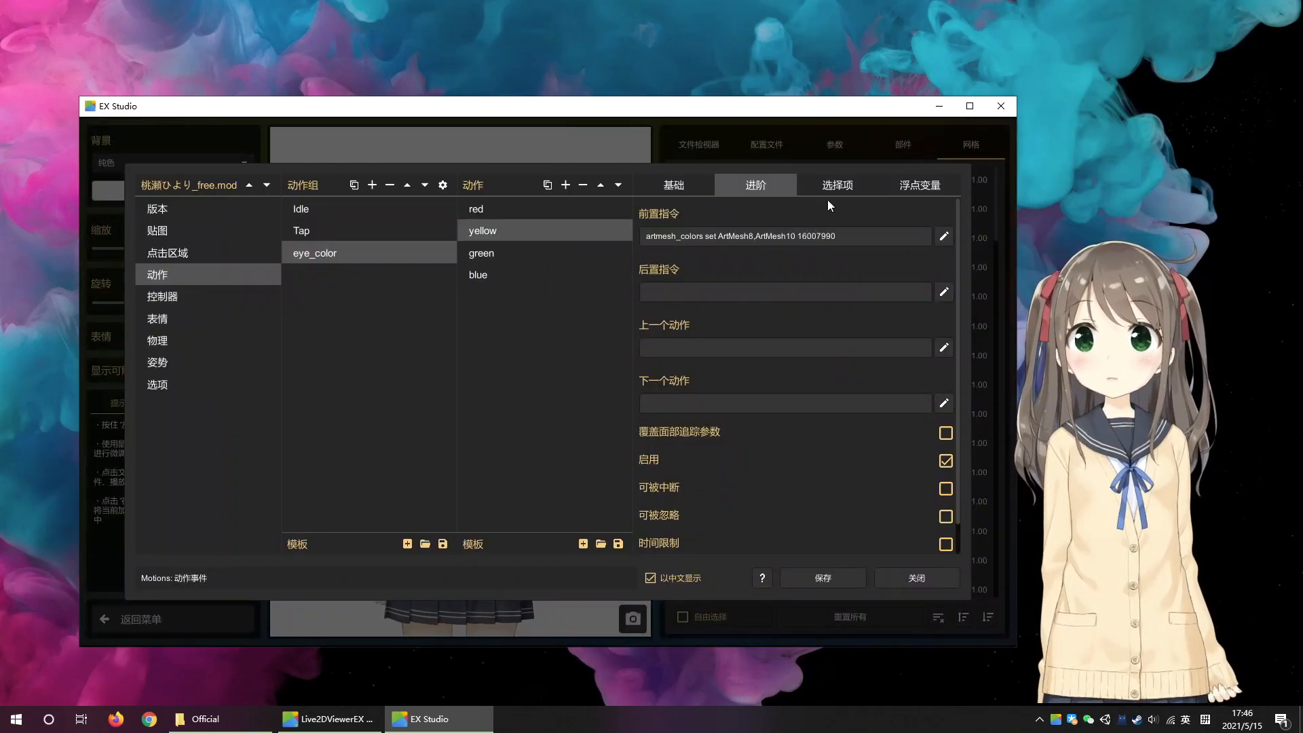
click(943, 236)
click(741, 247)
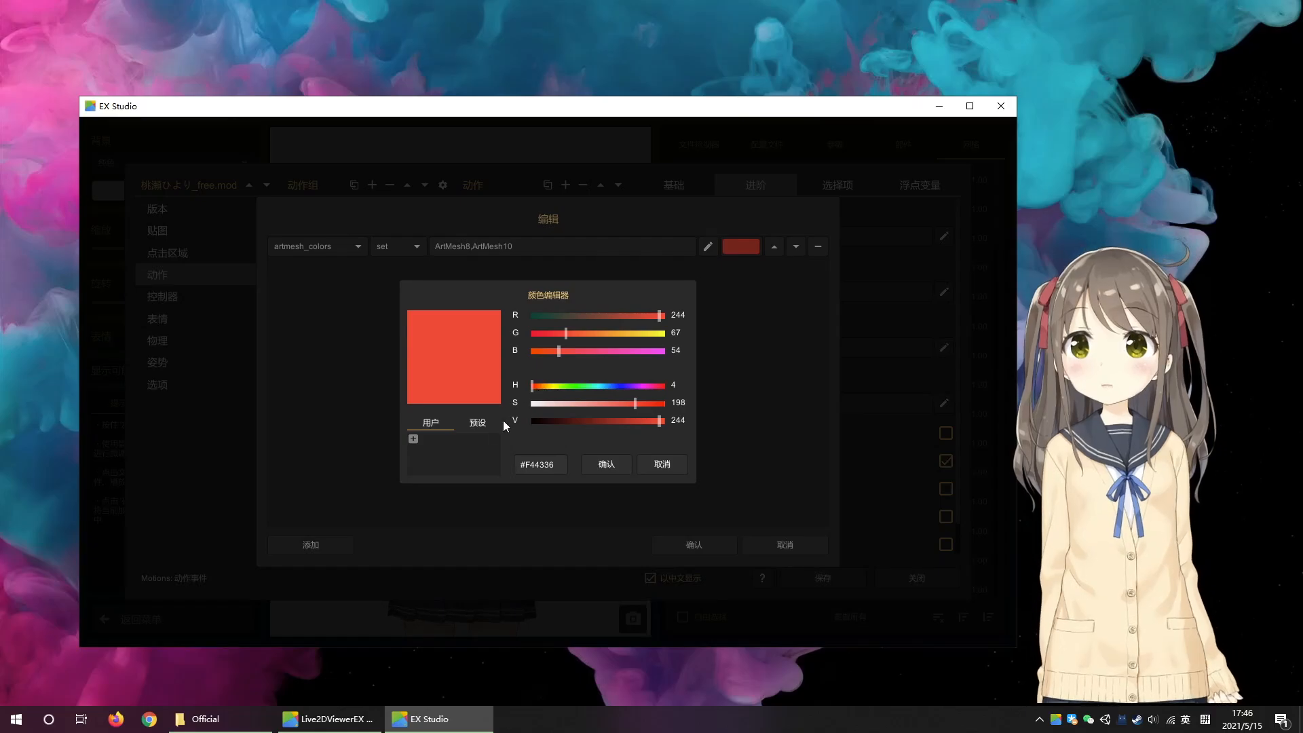
click(474, 422)
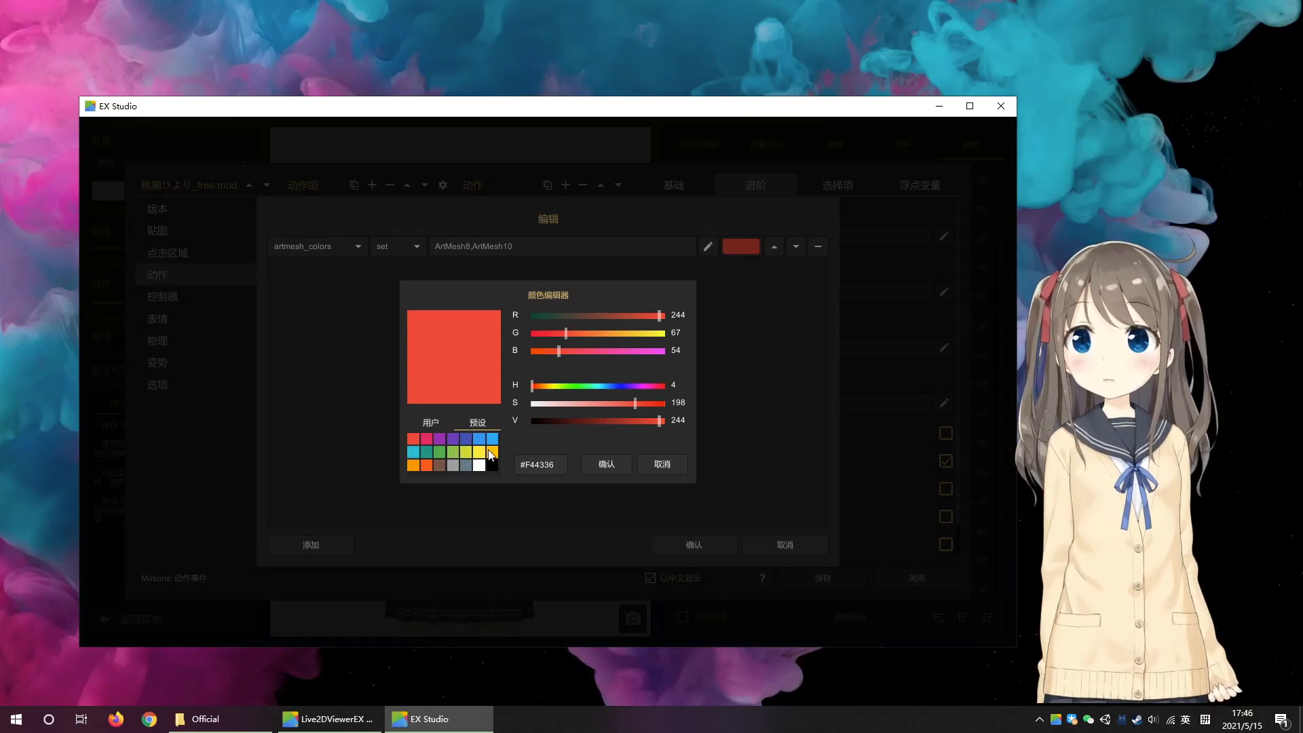
click(479, 452)
click(606, 465)
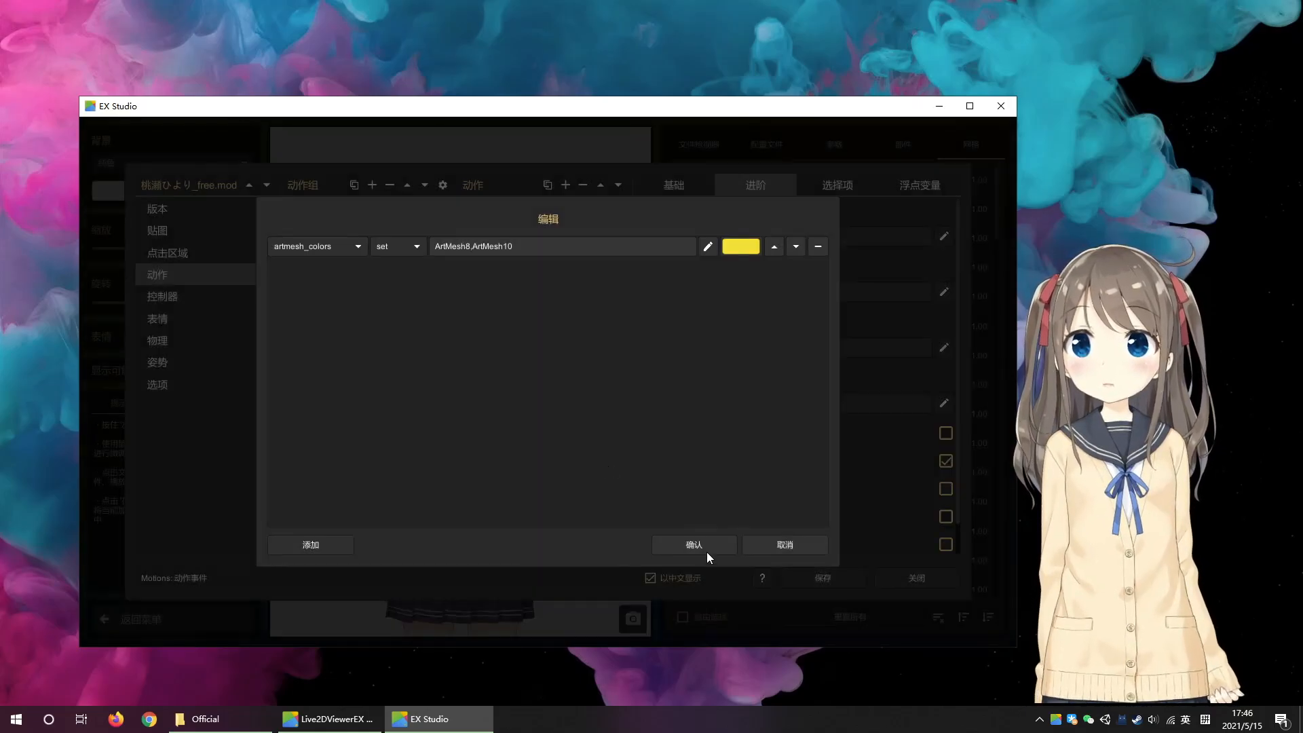
click(702, 543)
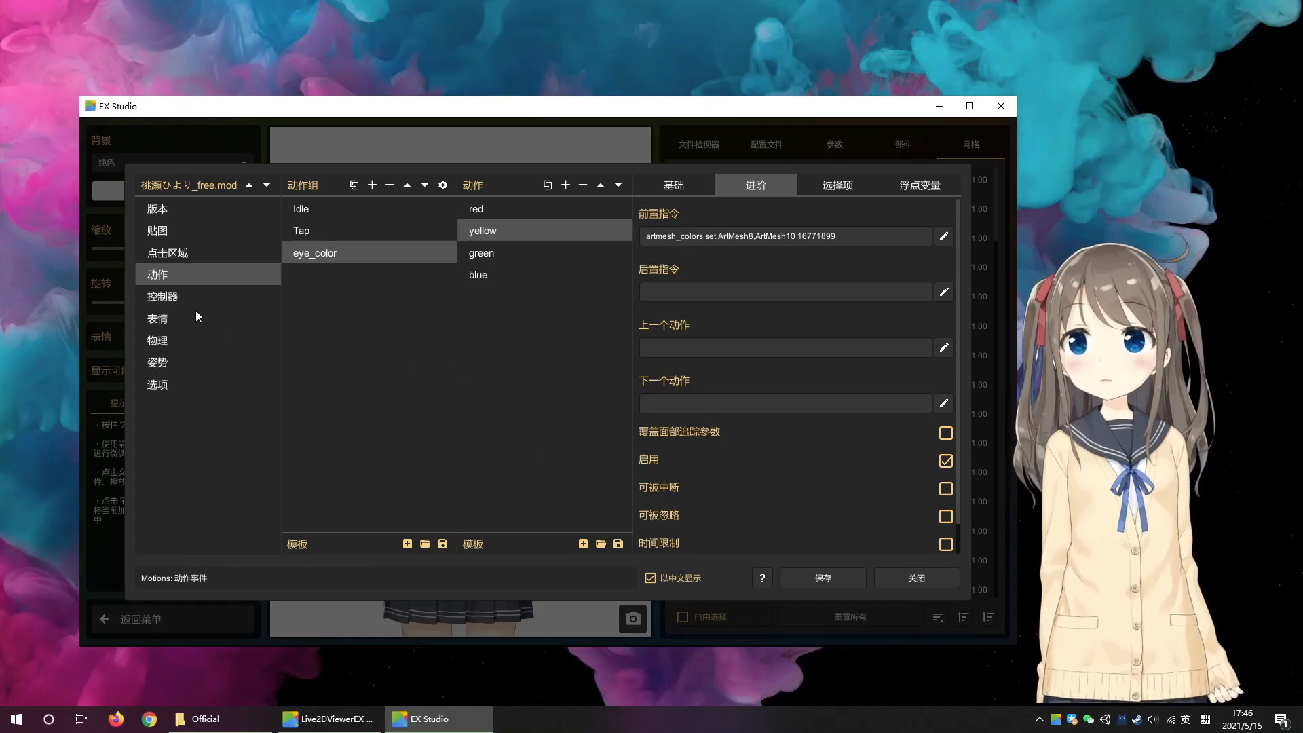
Step: Enable the parameter trigger (参数触发) controller and add a trigger item named eye_color
click(185, 295)
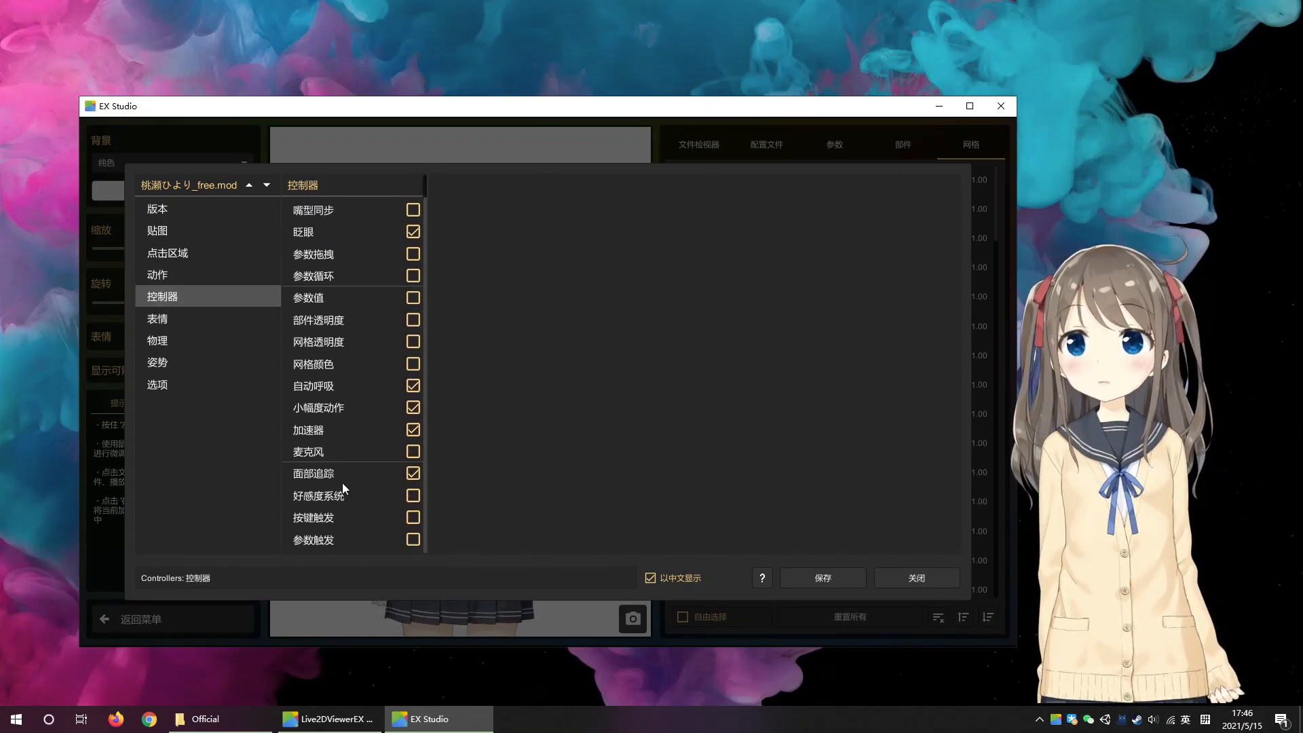
click(389, 541)
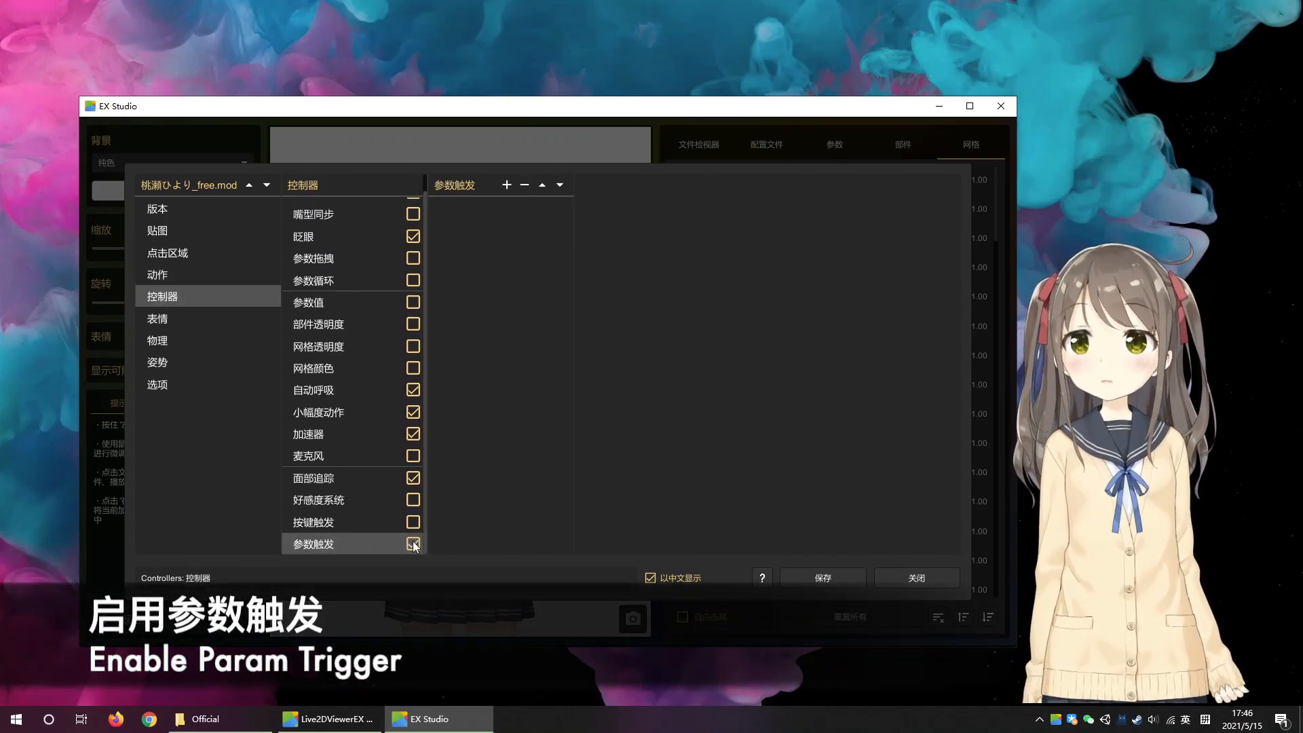
click(506, 185)
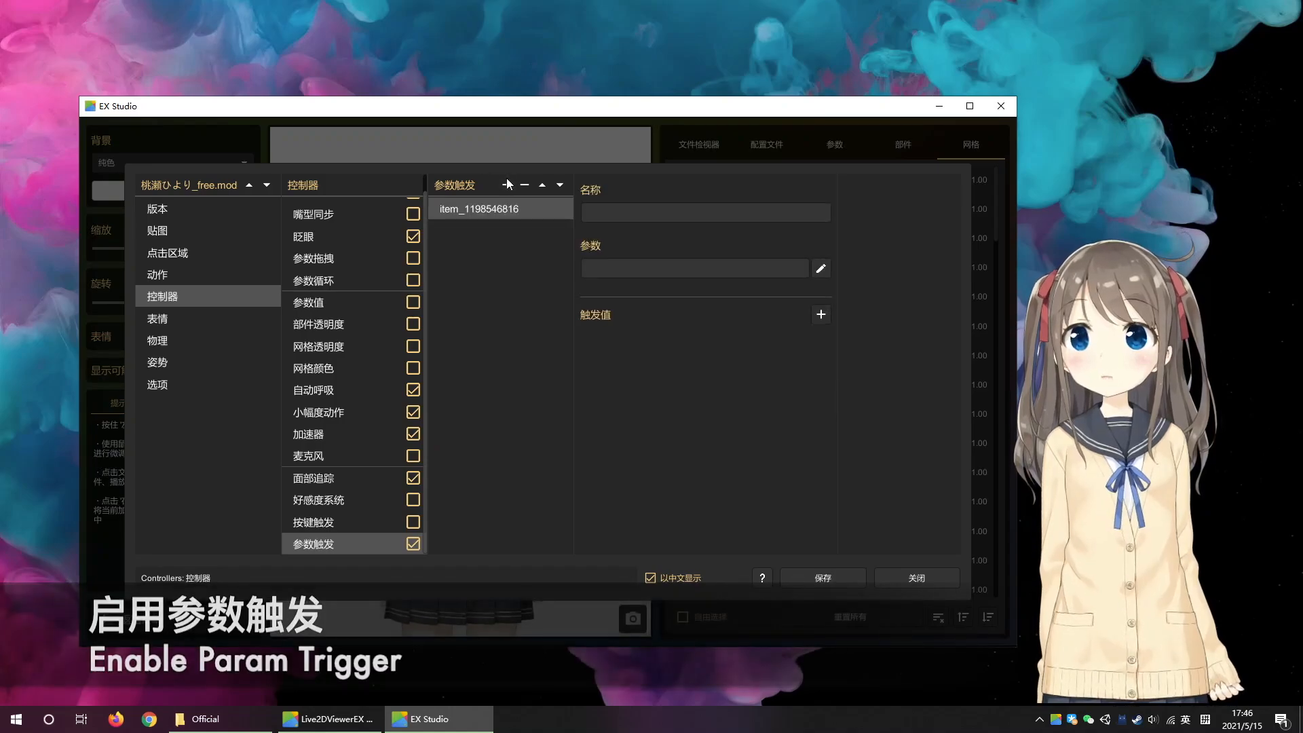
click(624, 213)
text(eye_color)
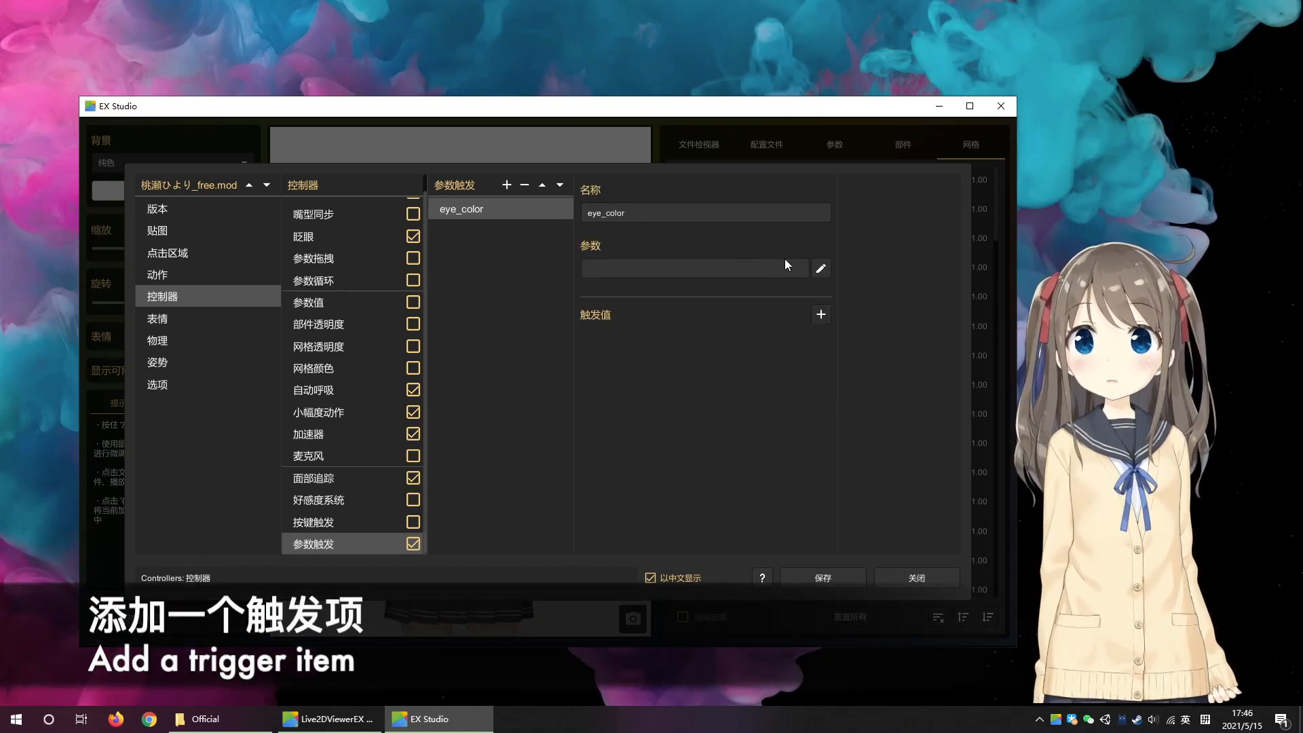
Step: Assign ParamEyeLOpen as the eye_color item's trigger parameter
click(821, 269)
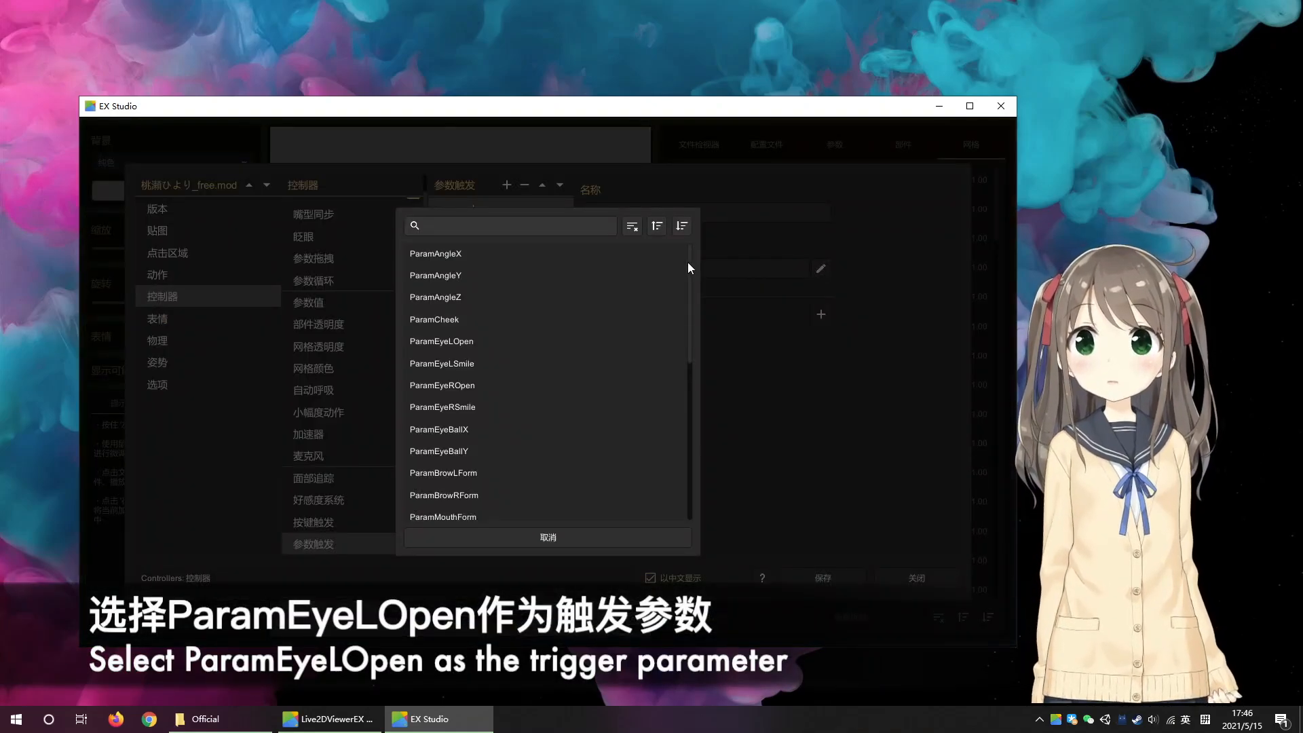
drag(686, 260, 694, 287)
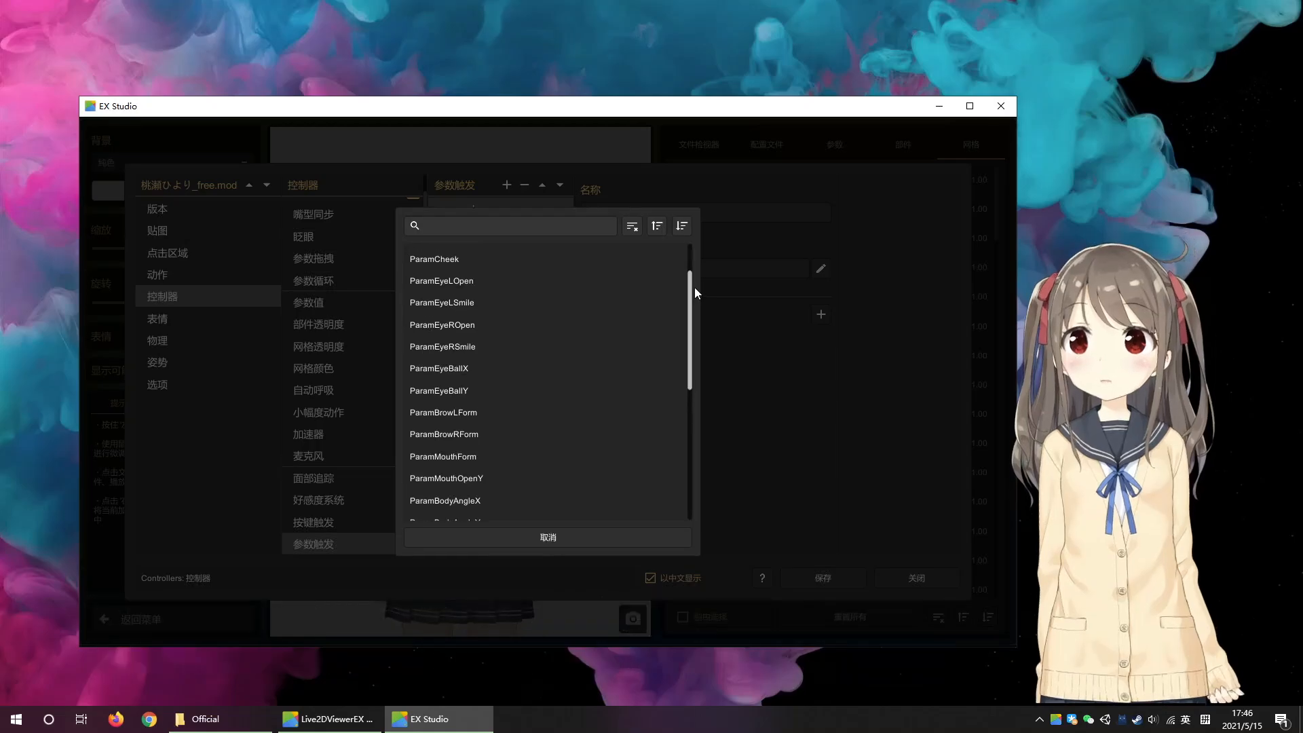
click(459, 282)
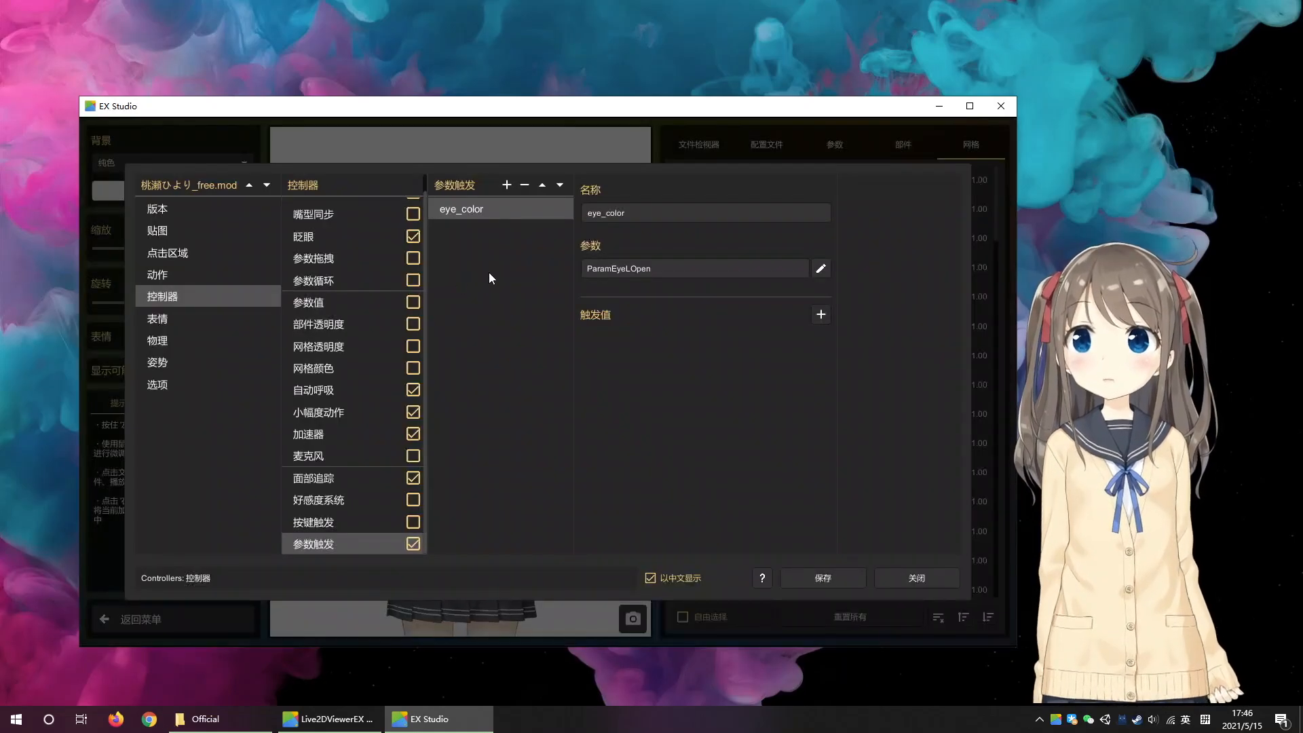
Step: Add a trigger value of 0.1 with reverse direction (反向) that triggers the eye_color motion group
click(820, 314)
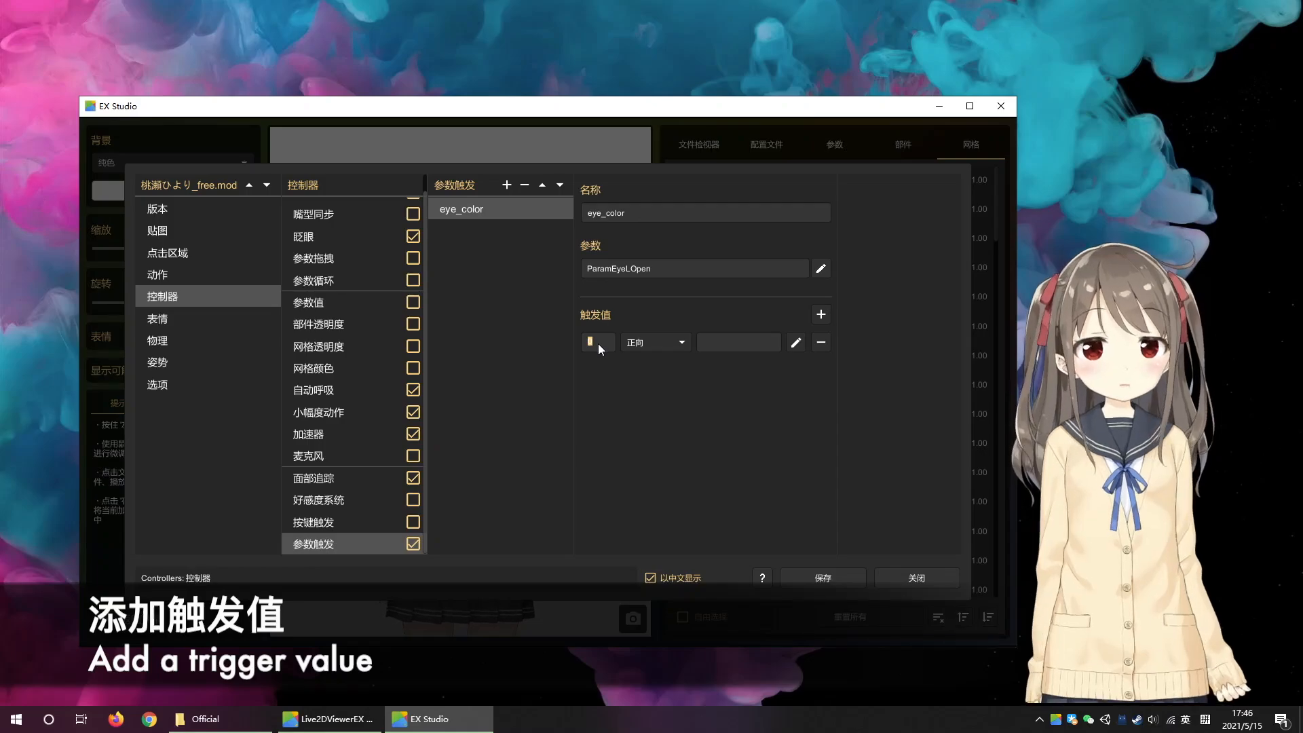
click(676, 340)
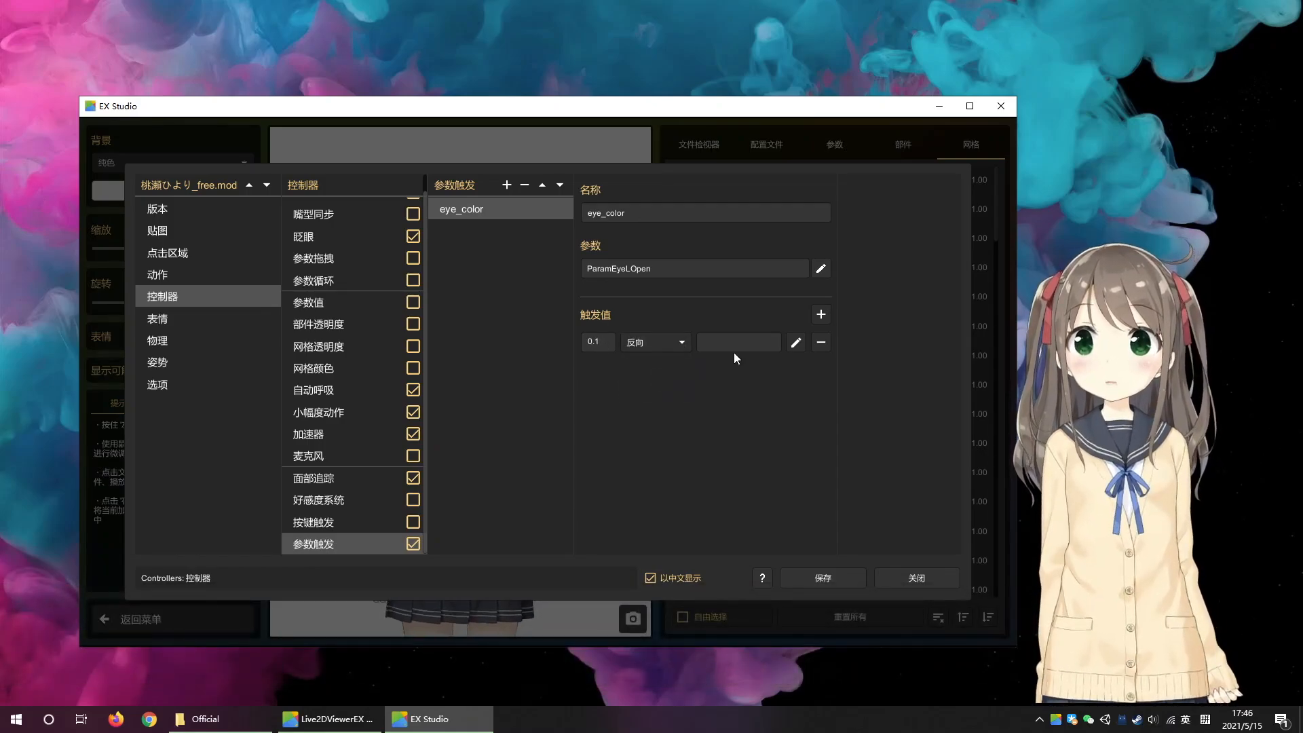
click(796, 342)
click(620, 348)
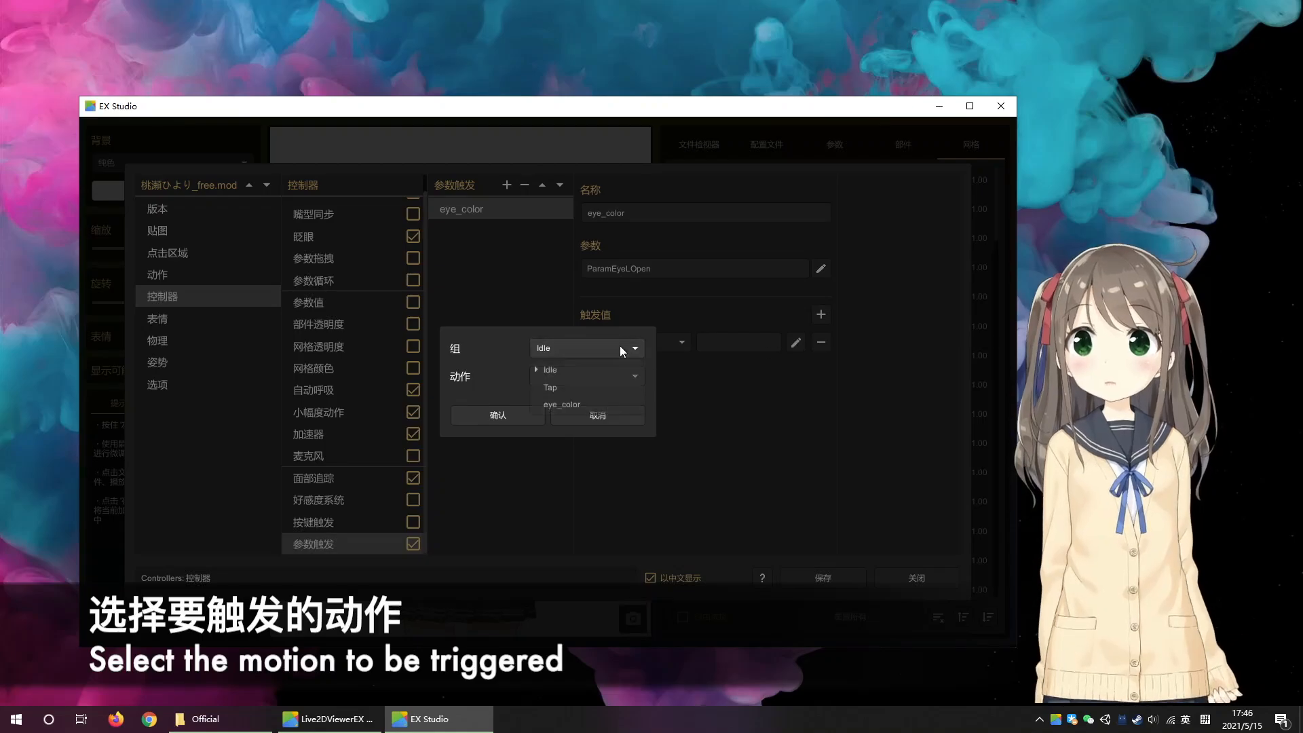
click(567, 404)
click(515, 414)
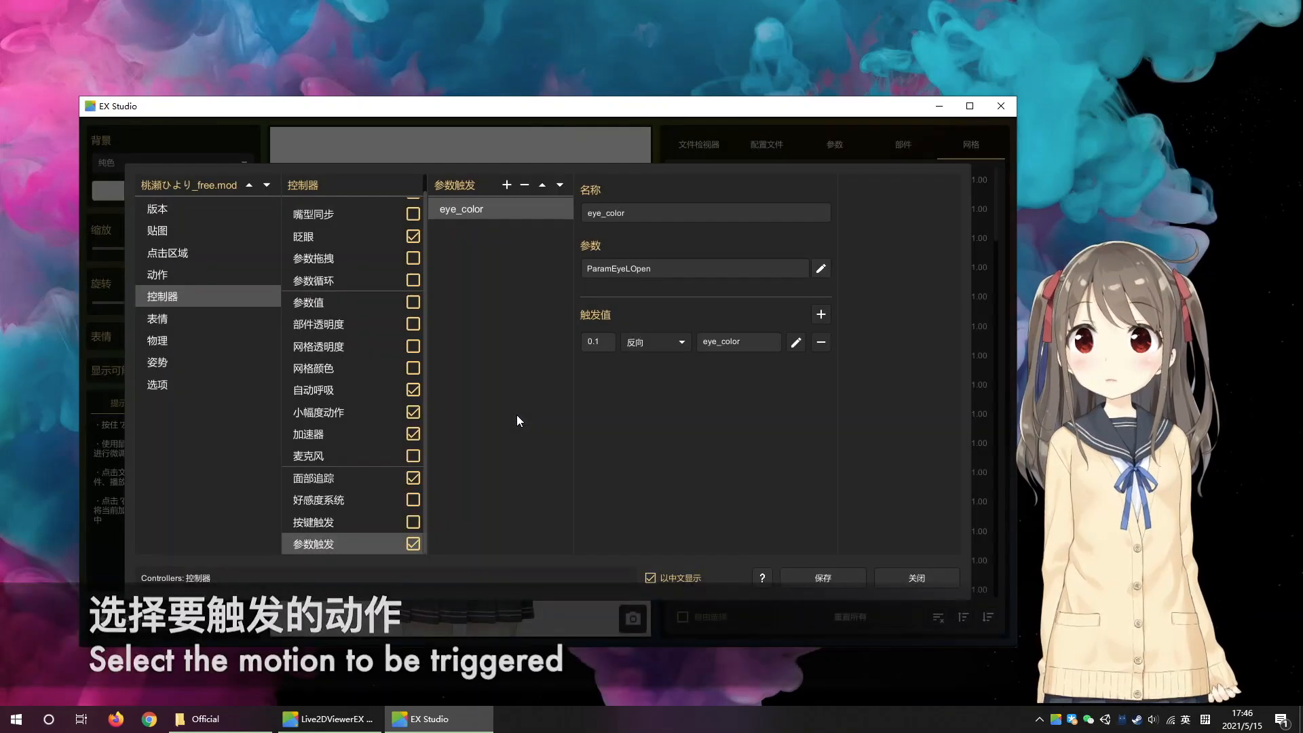
Step: Save the model configuration and check in the model preview how the pupil color changes when the eyes close
click(824, 583)
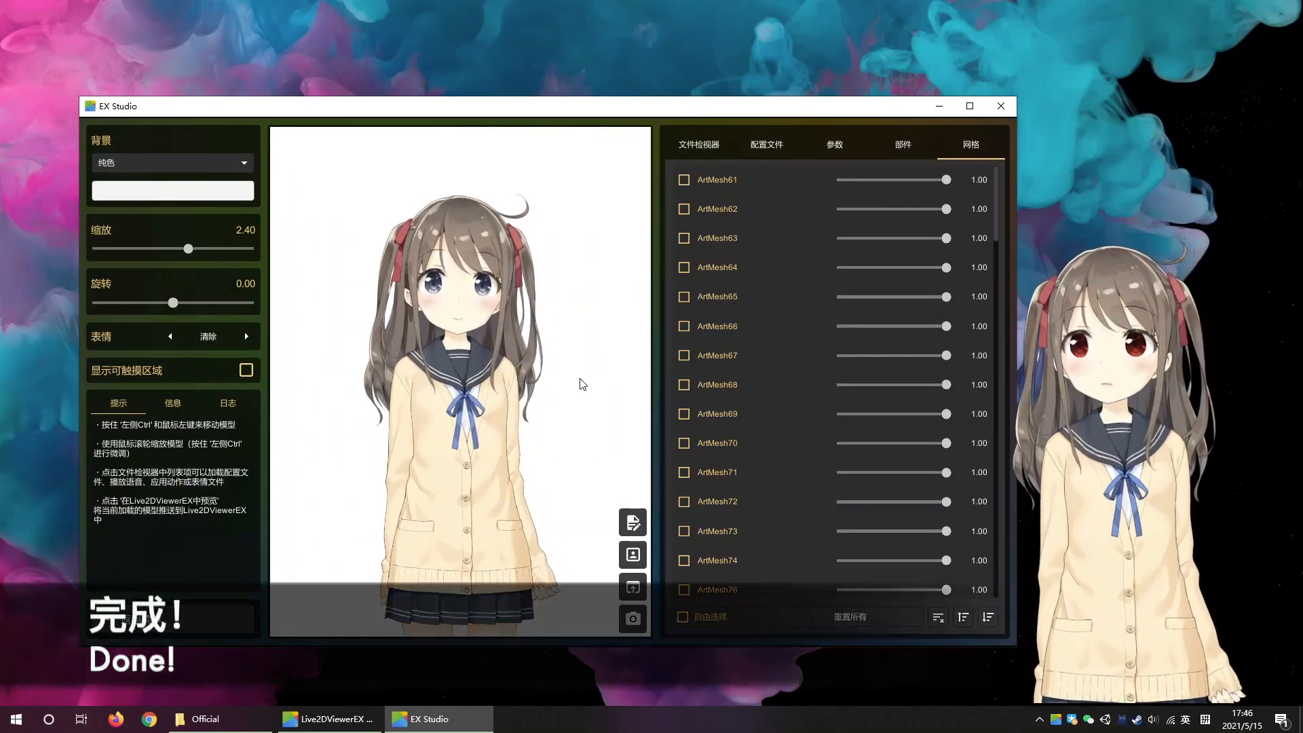
scroll(582, 377, up, 3)
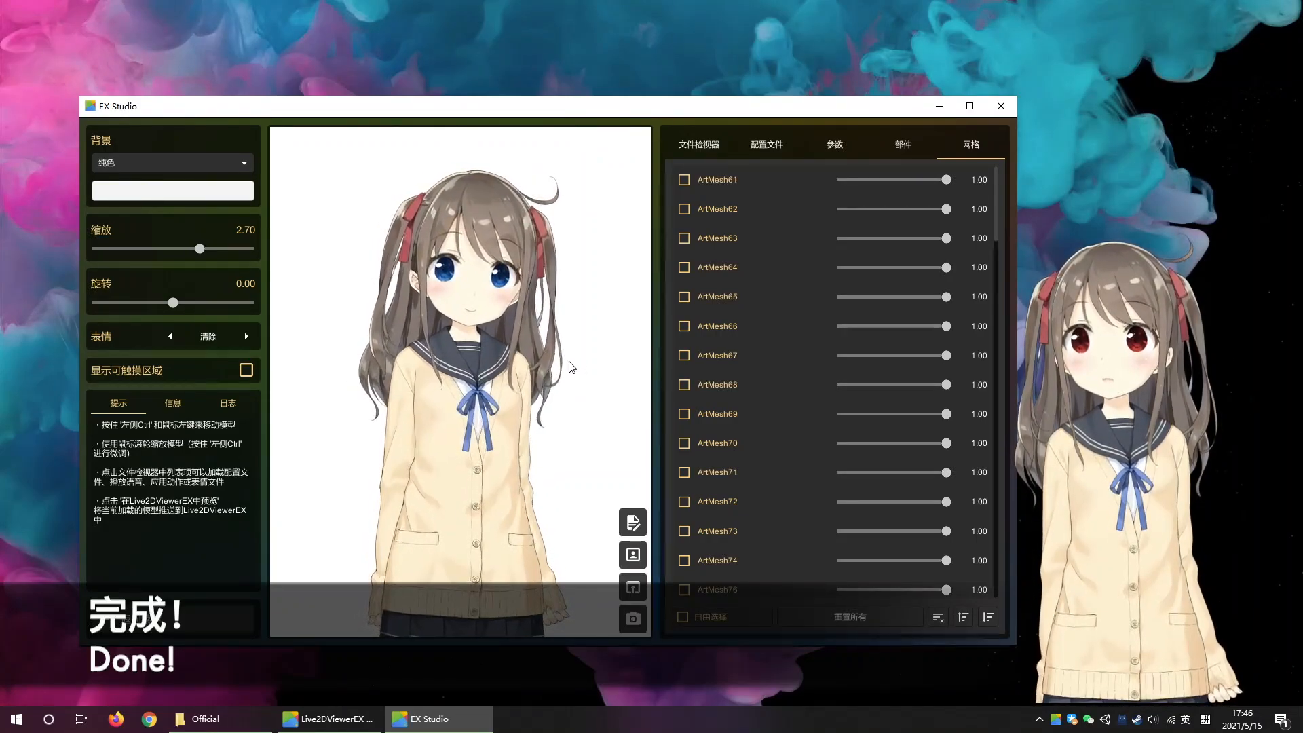
click(451, 351)
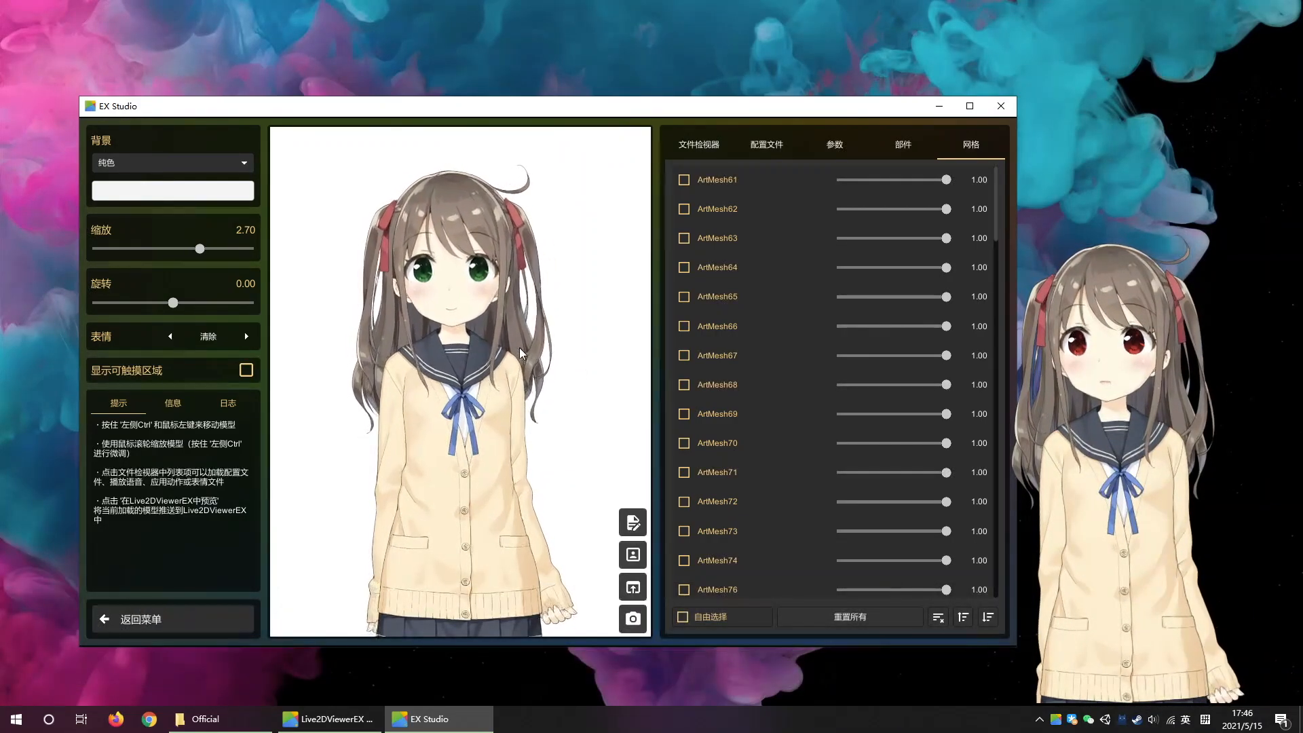
click(519, 347)
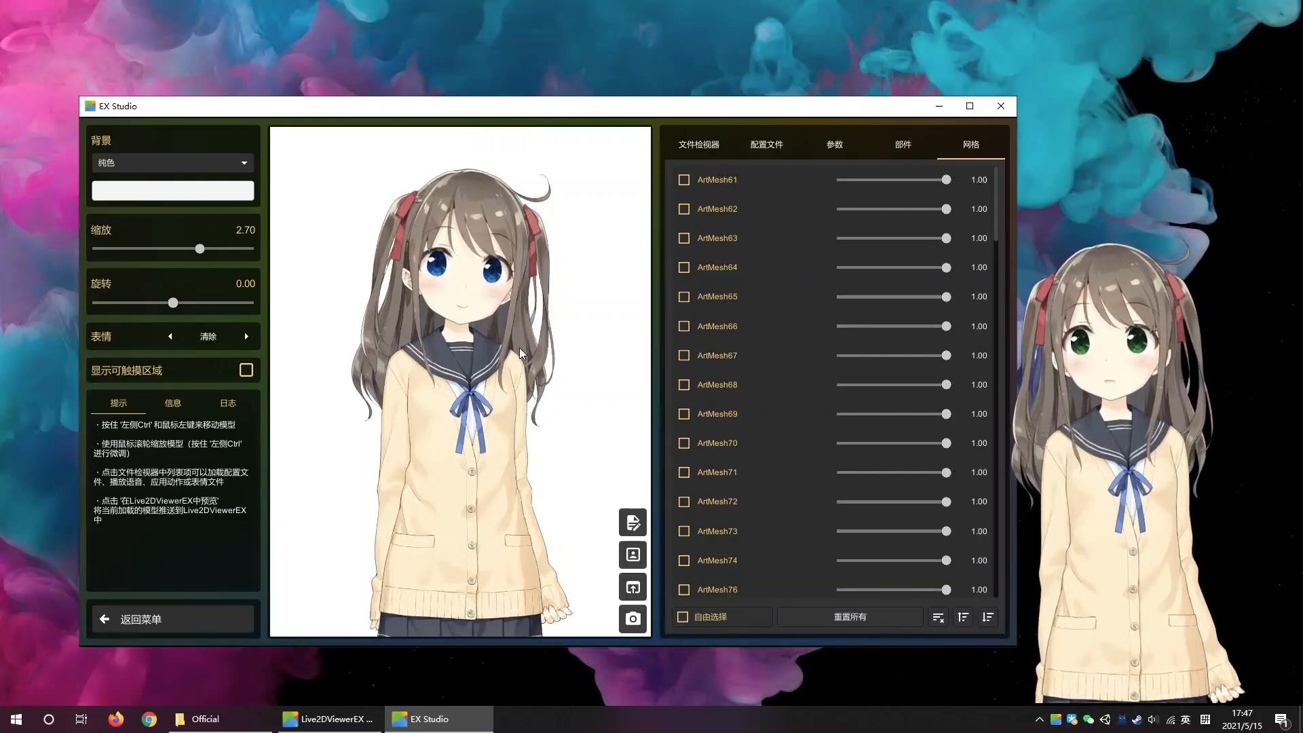